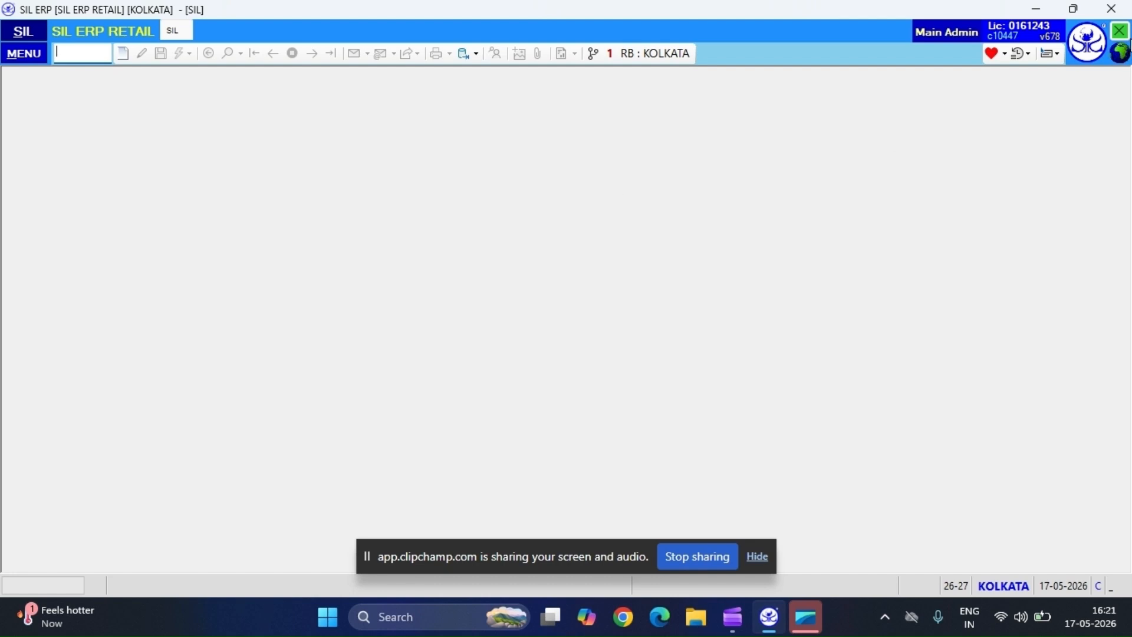
Close the current window and open the SIL window again.
left_click(1123, 32)
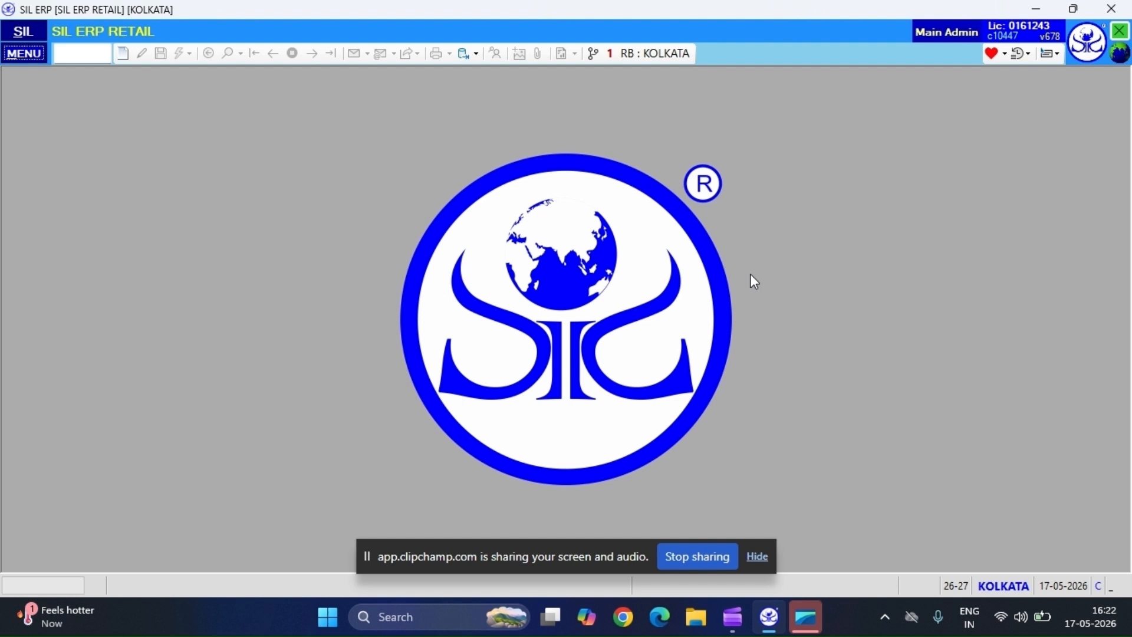
left_click(23, 32)
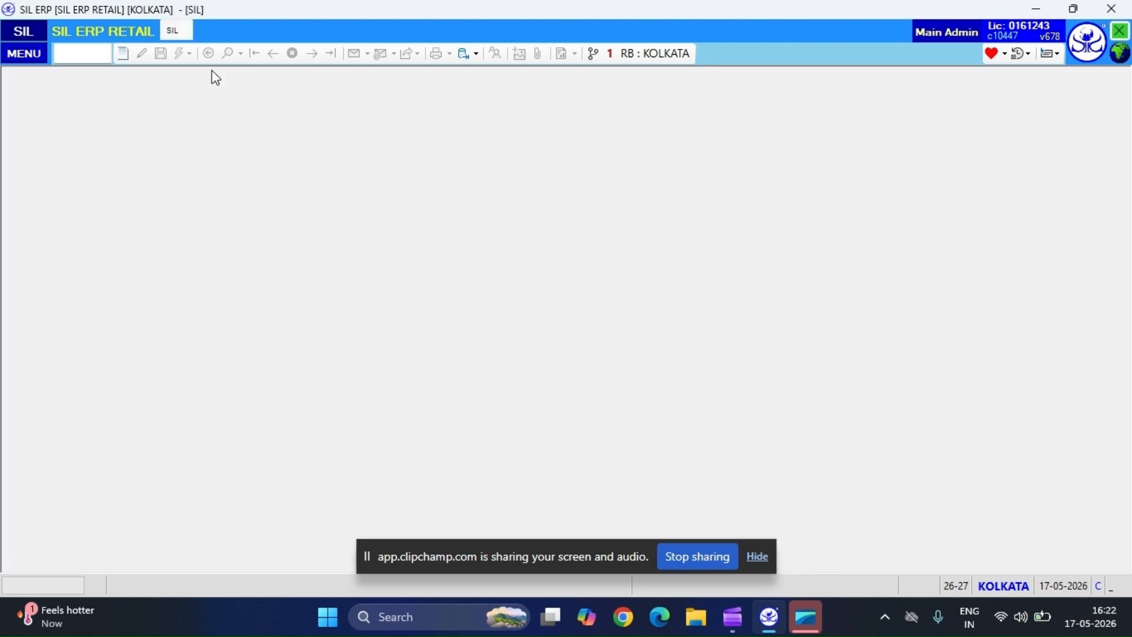
Look through the main menu's modules and their submenus, including Finance and Purchase.
left_click(34, 52)
mouse_move(120, 83)
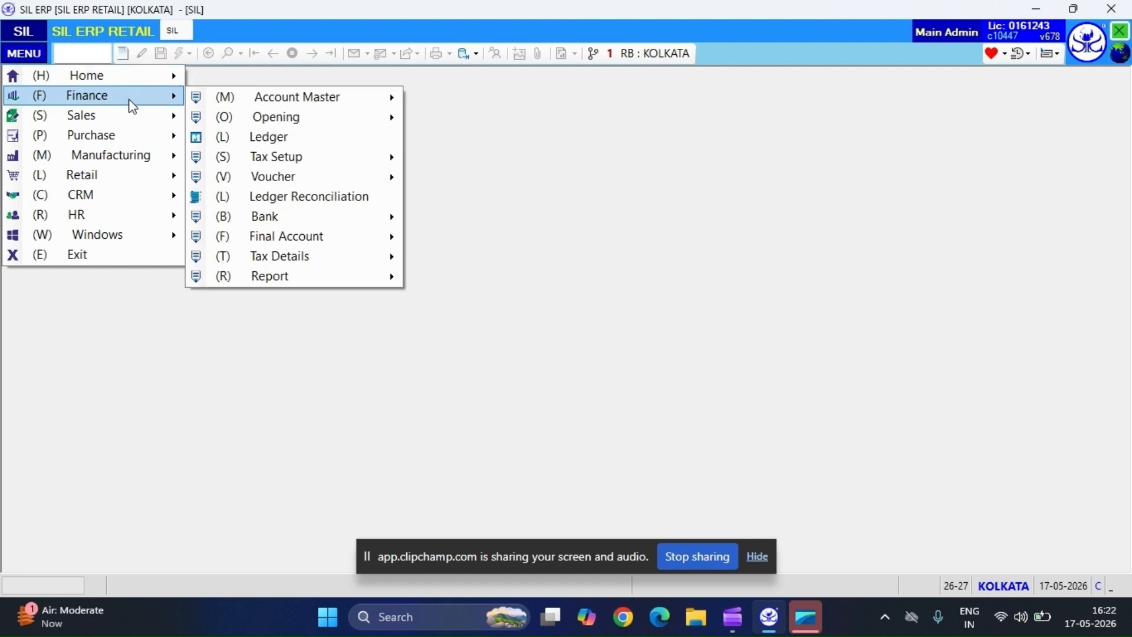
mouse_move(136, 121)
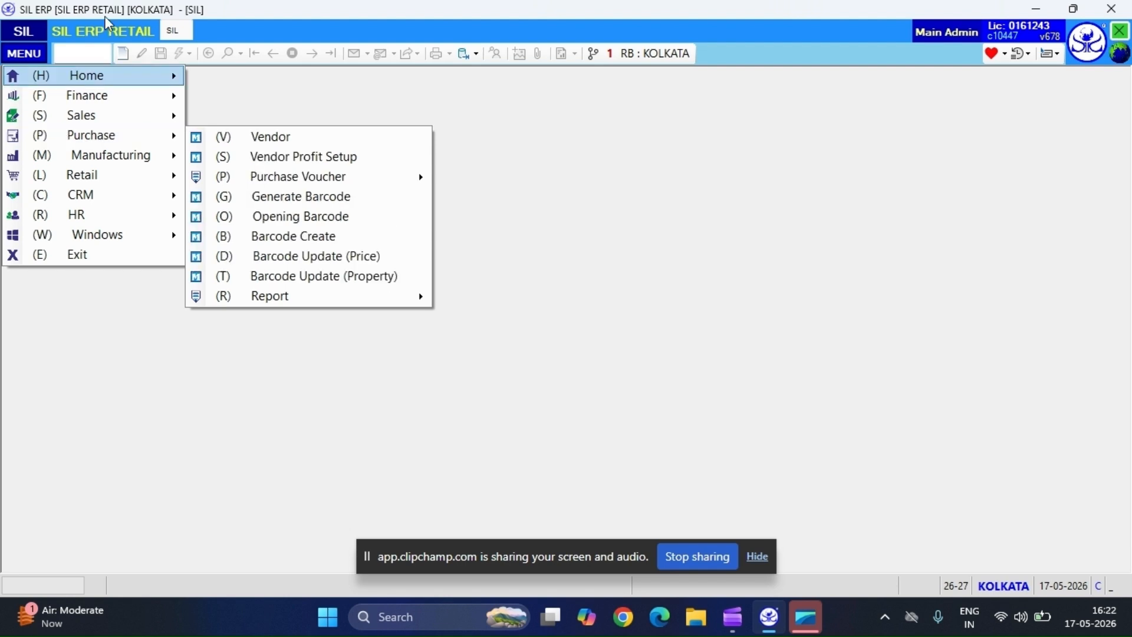
Search the program's menu for "po", open the POS entry and dismiss the consumer selection.
left_click(76, 52)
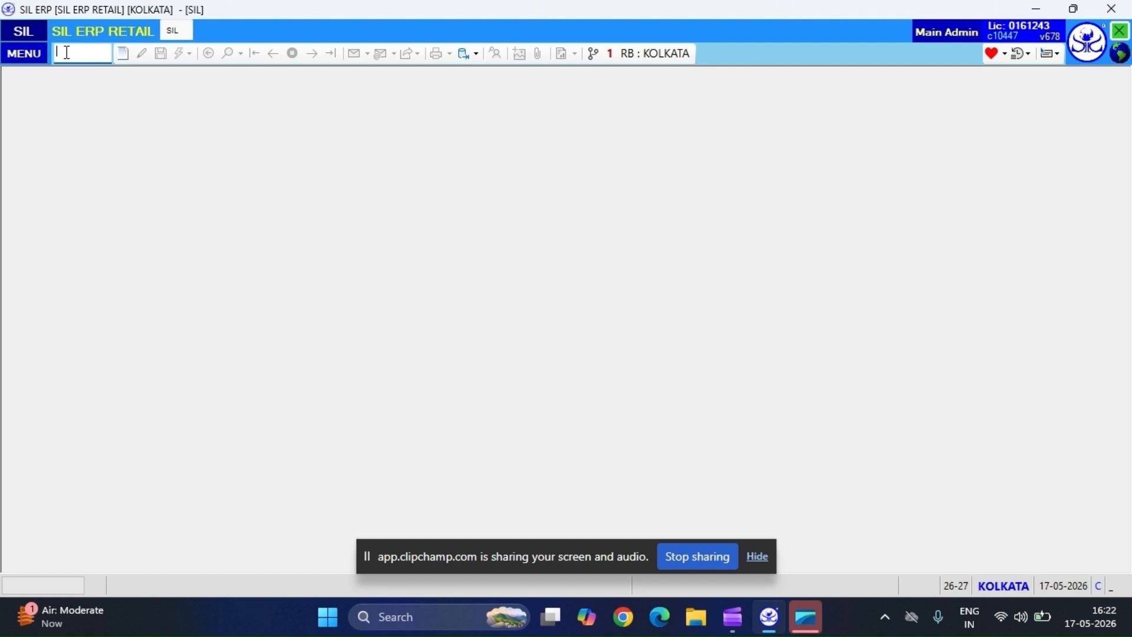
type("p")
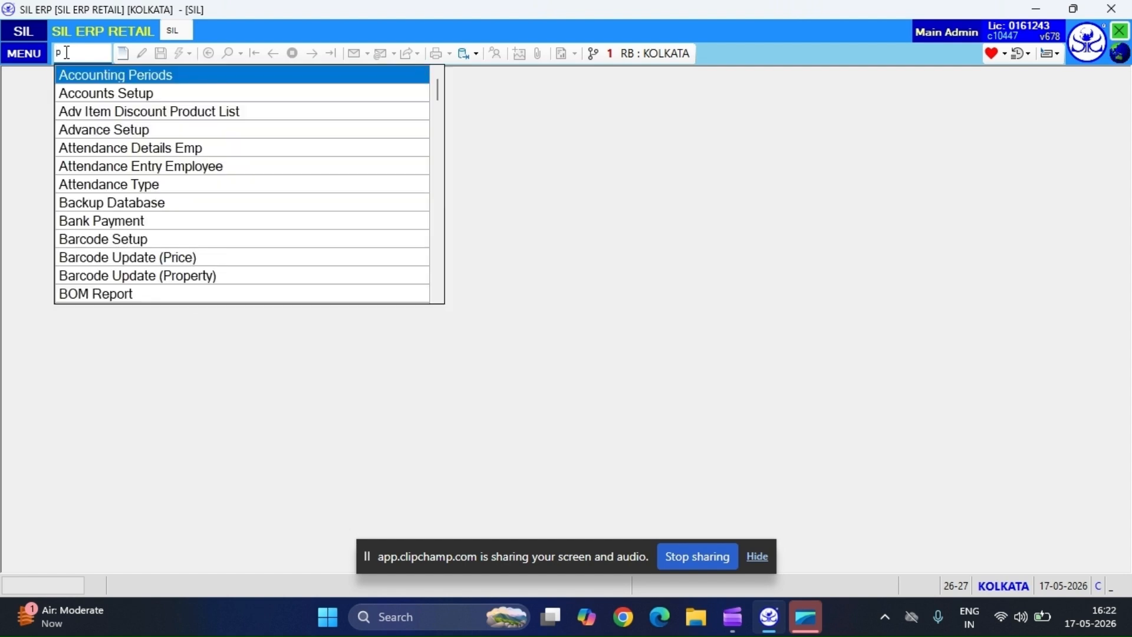
type("l")
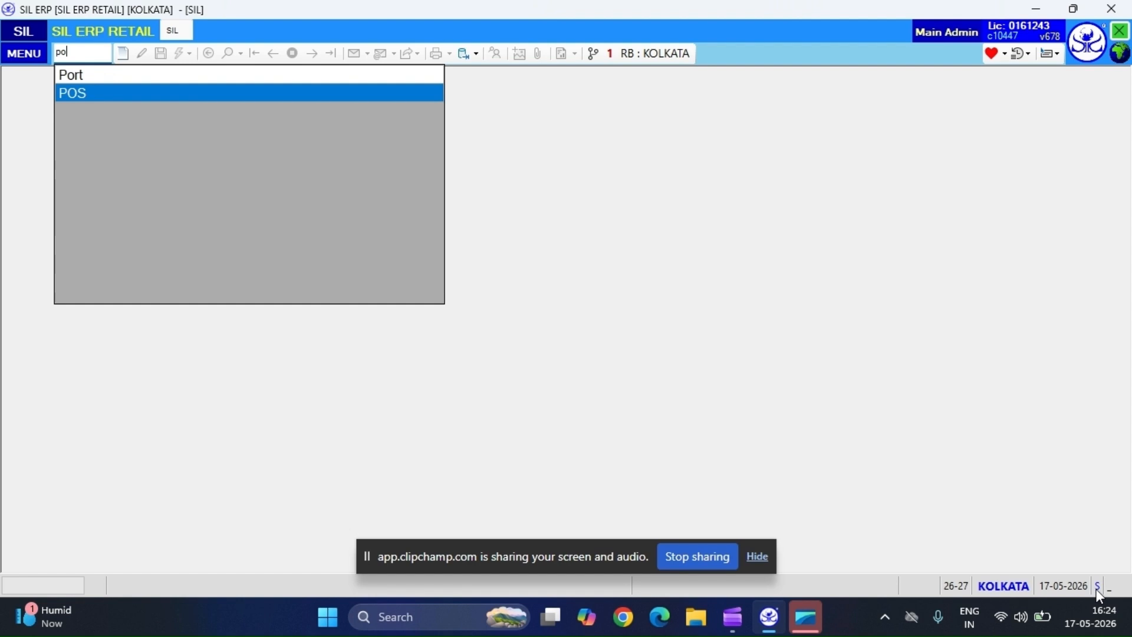
key("Return")
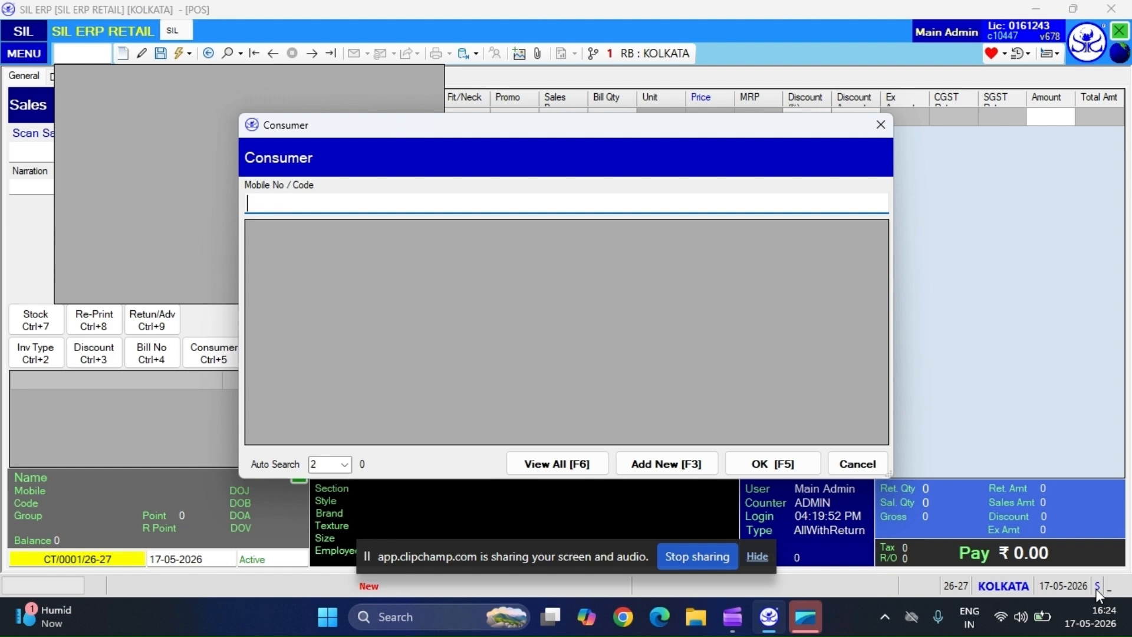
key("Escape")
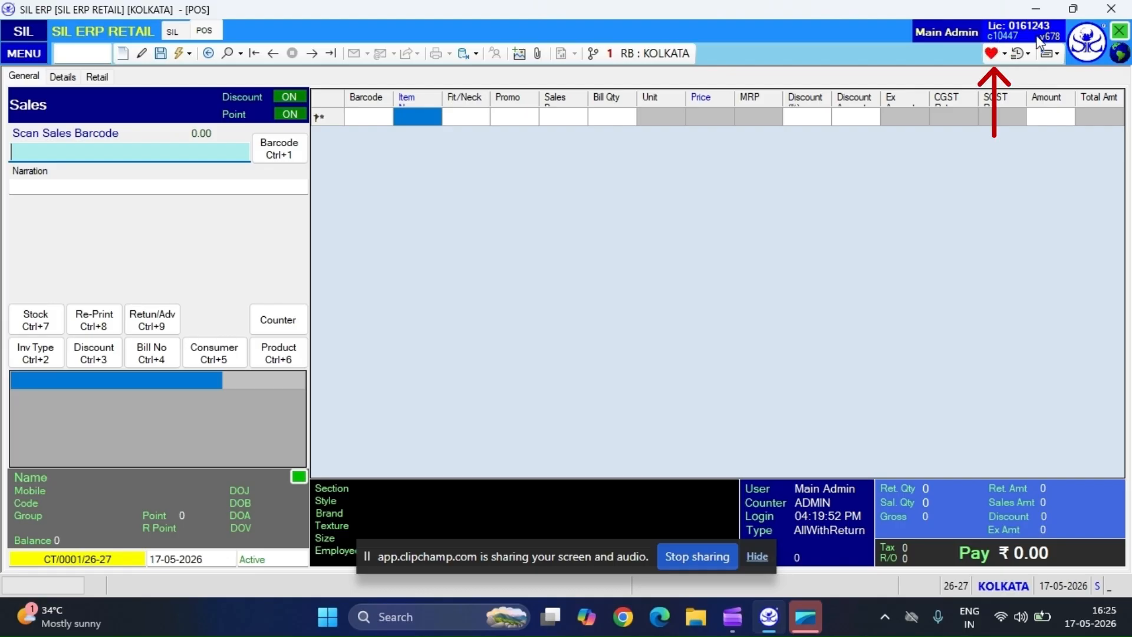
Configure the empty quick menu slot beside Purchase Item and choose POS as its menu entry.
left_click(994, 56)
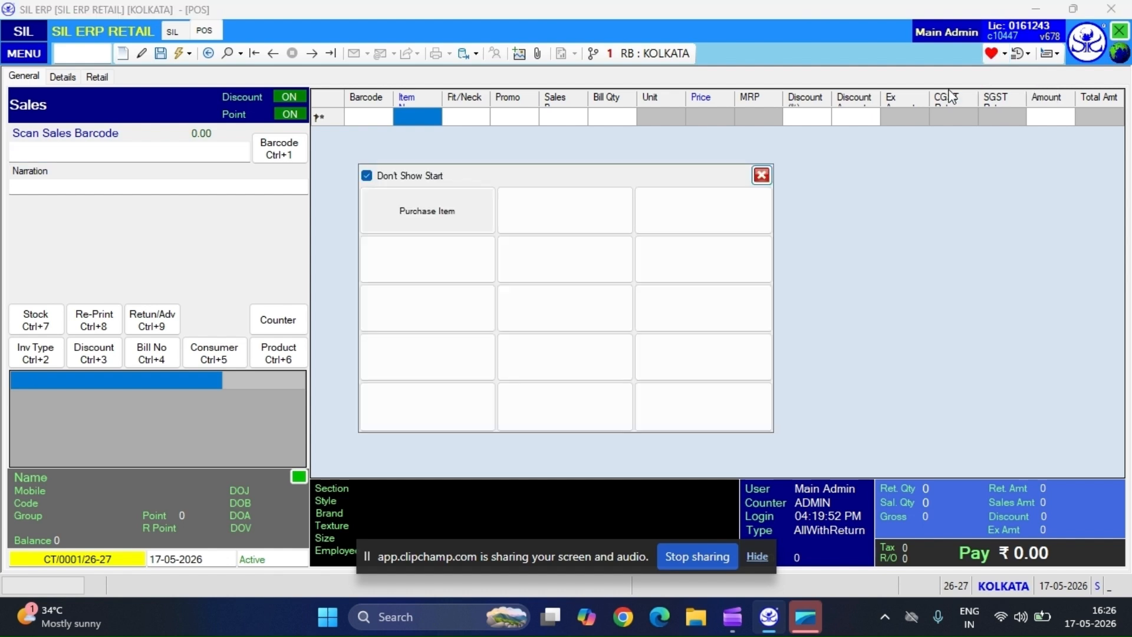
right_click(564, 220)
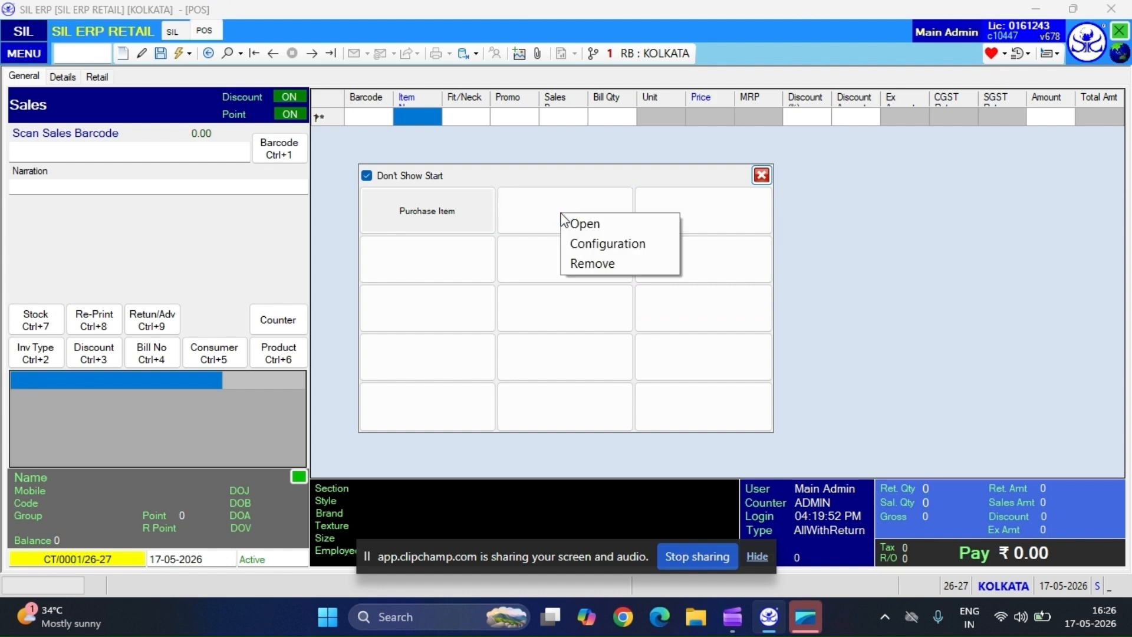
left_click(592, 245)
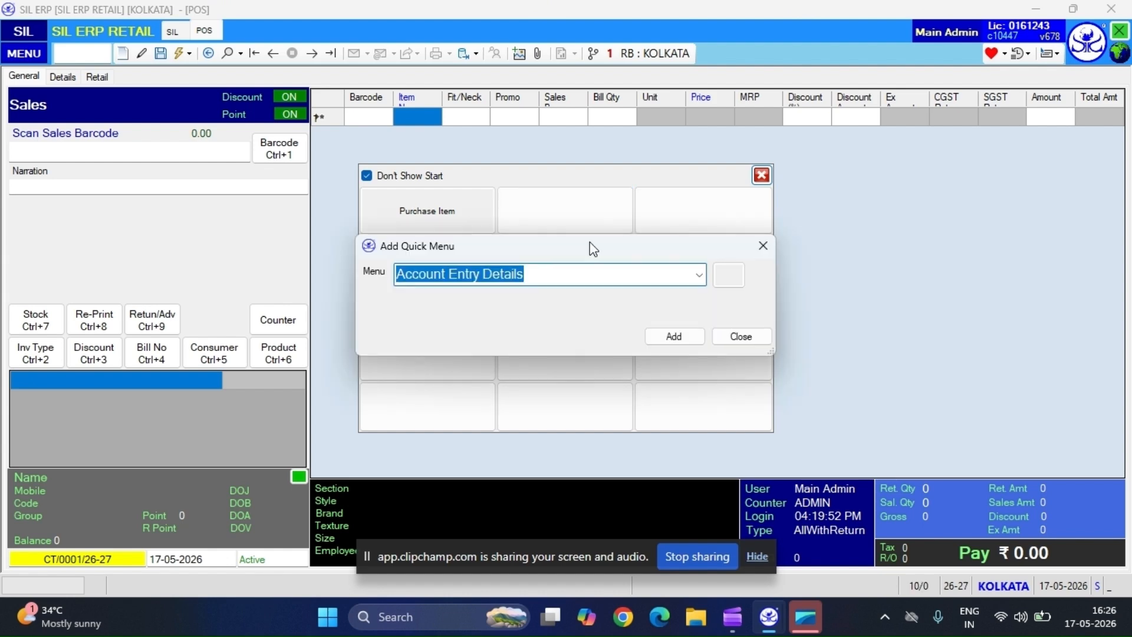
left_click(699, 274)
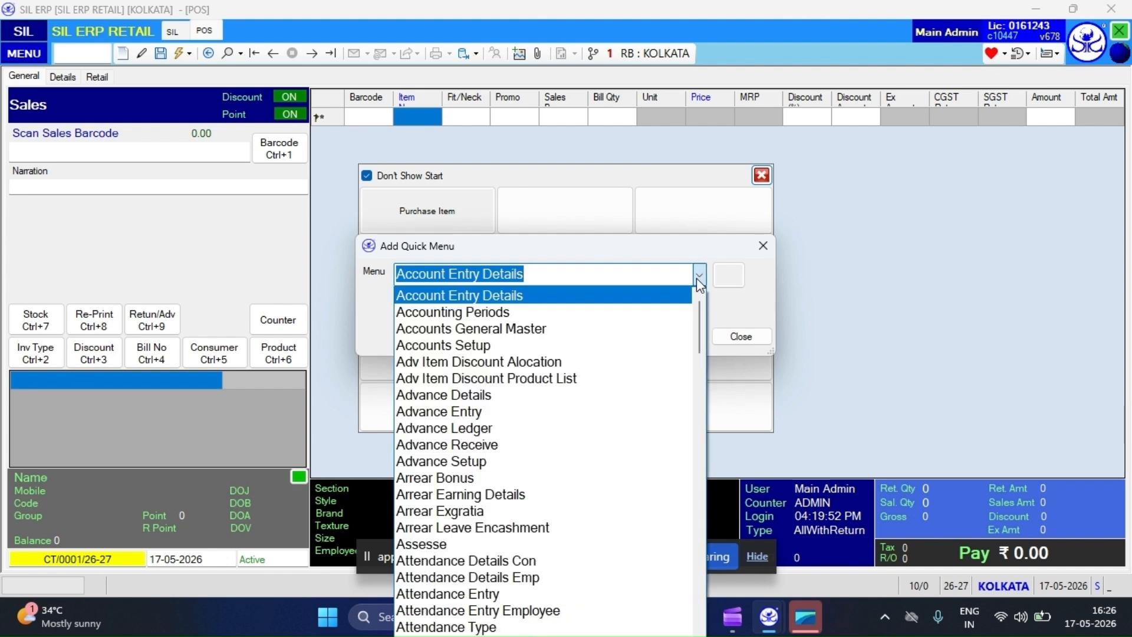
type("p")
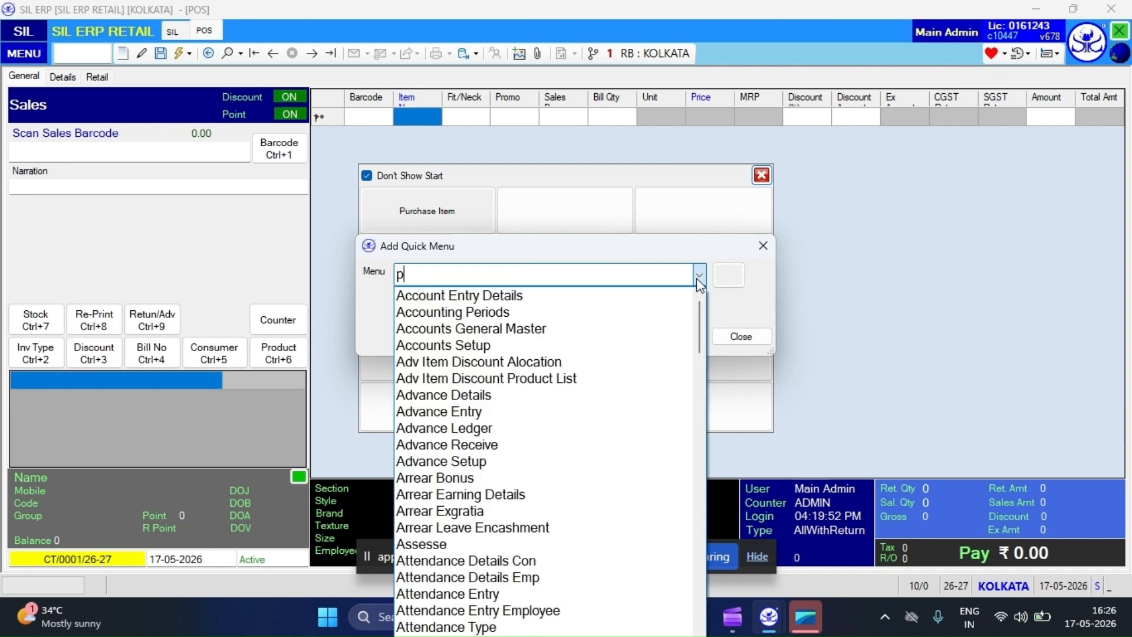
type("os")
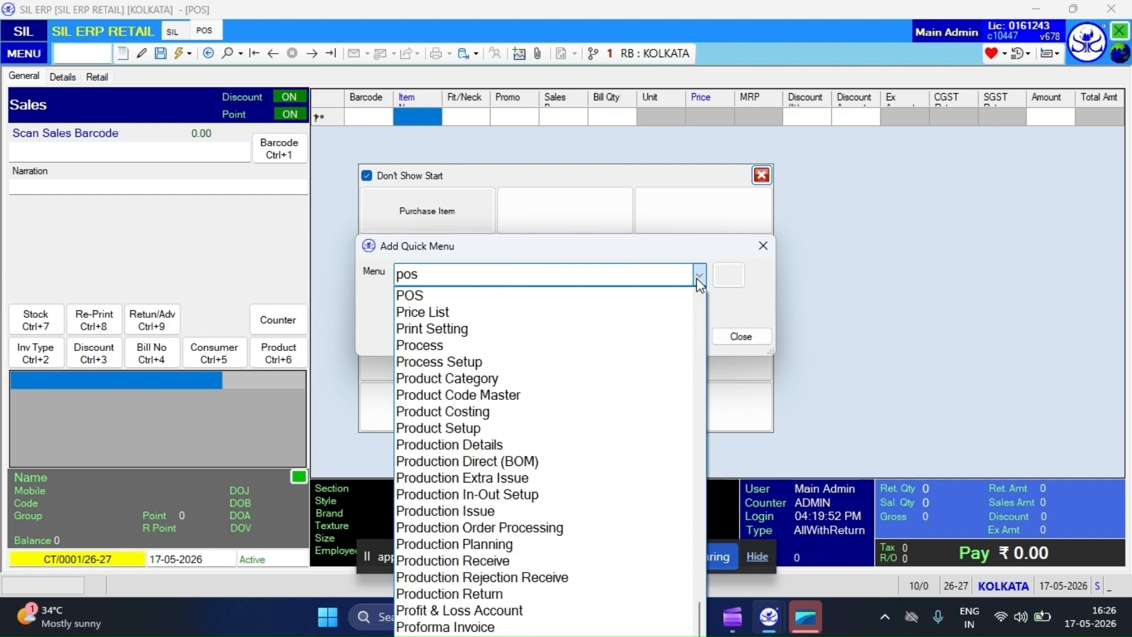
left_click(637, 295)
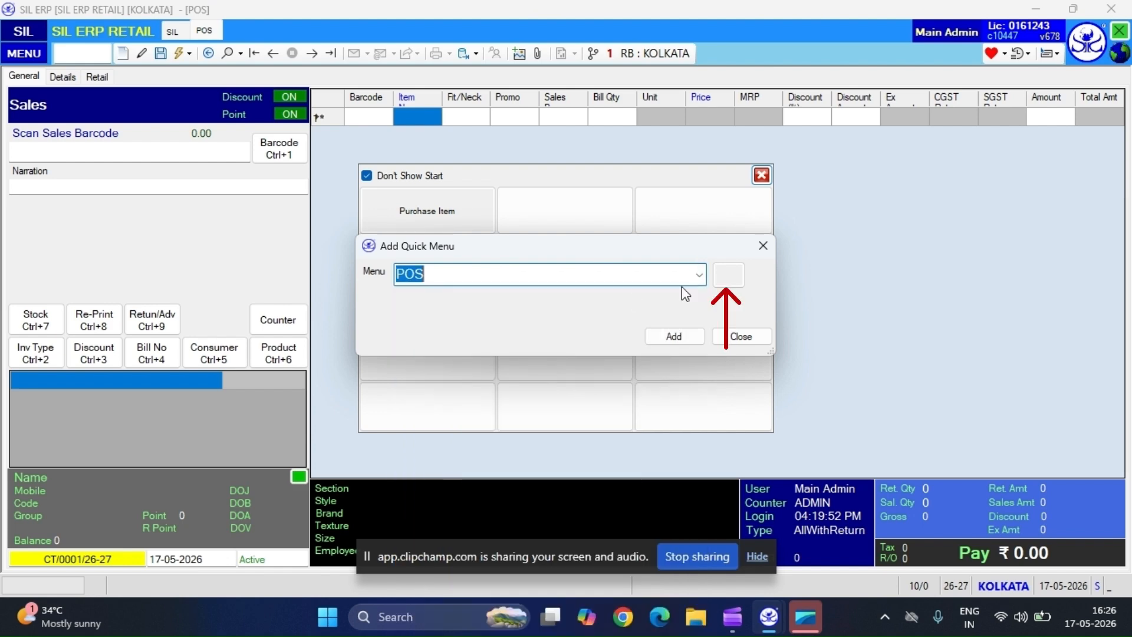
Give the POS shortcut a light violet colour (red 156, green 158, blue 245) and add it to the quick menu.
left_click(731, 281)
left_click(733, 286)
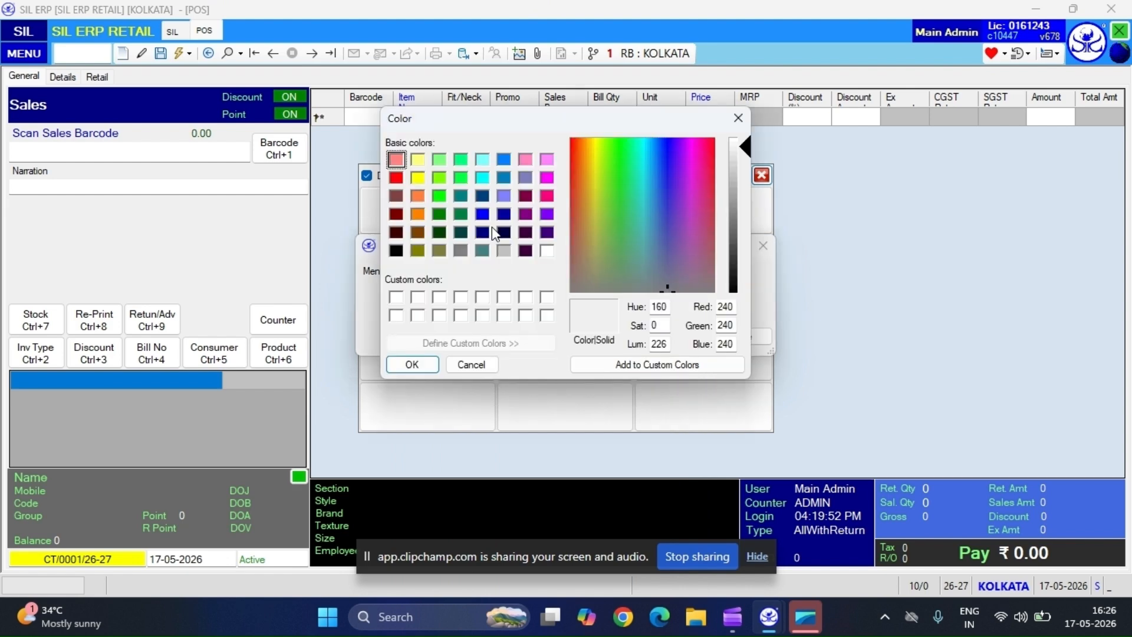
left_click(667, 166)
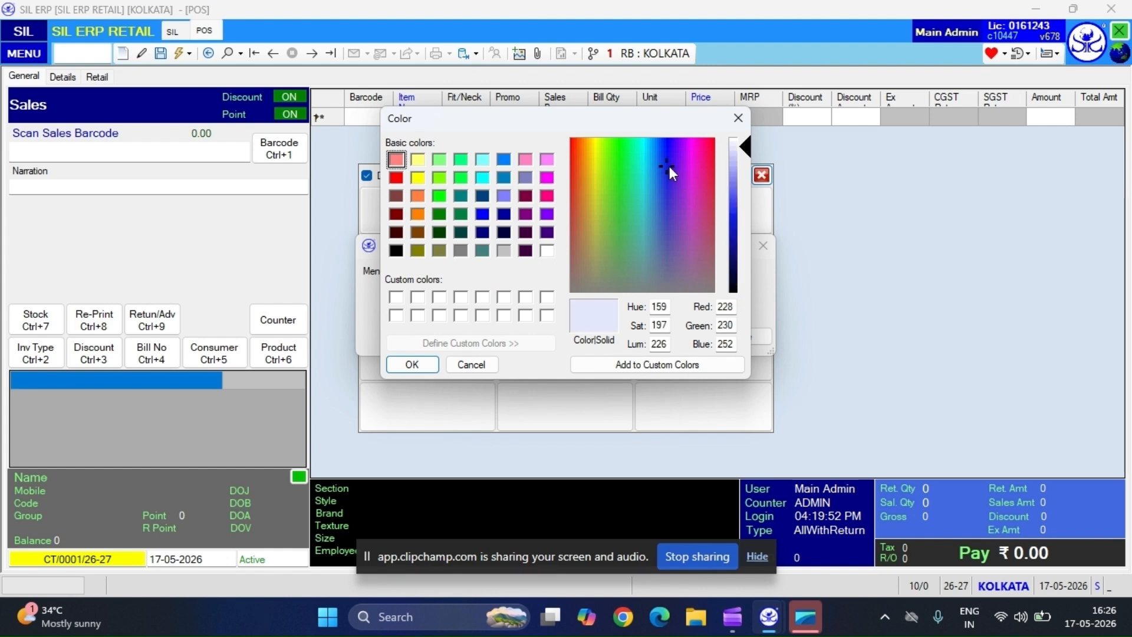
left_click_drag(740, 148, 750, 176)
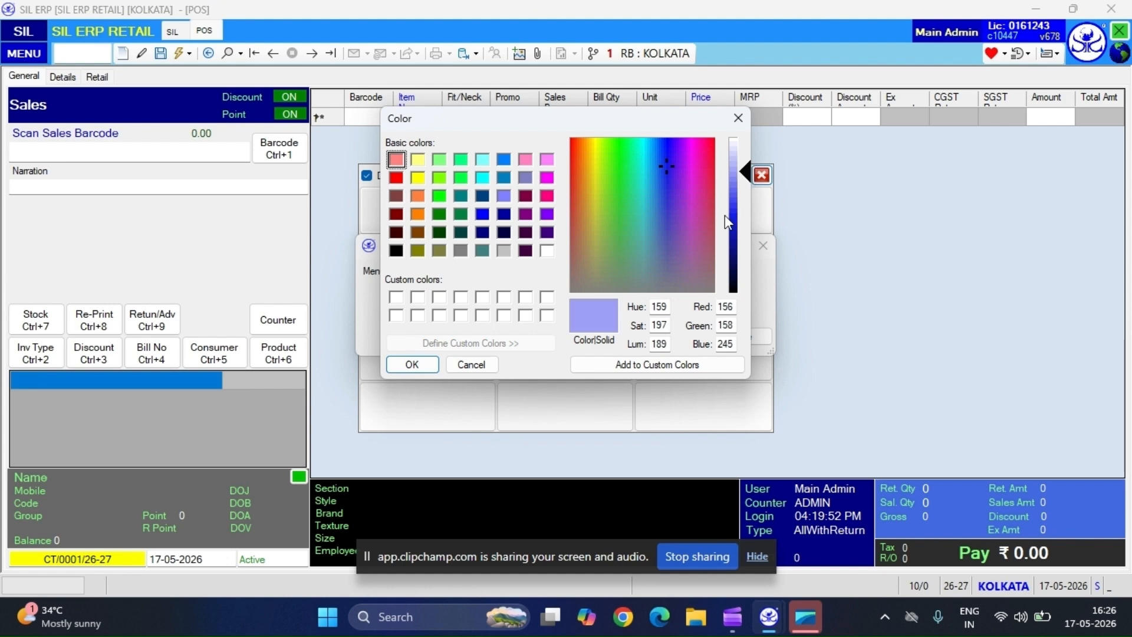
left_click(403, 367)
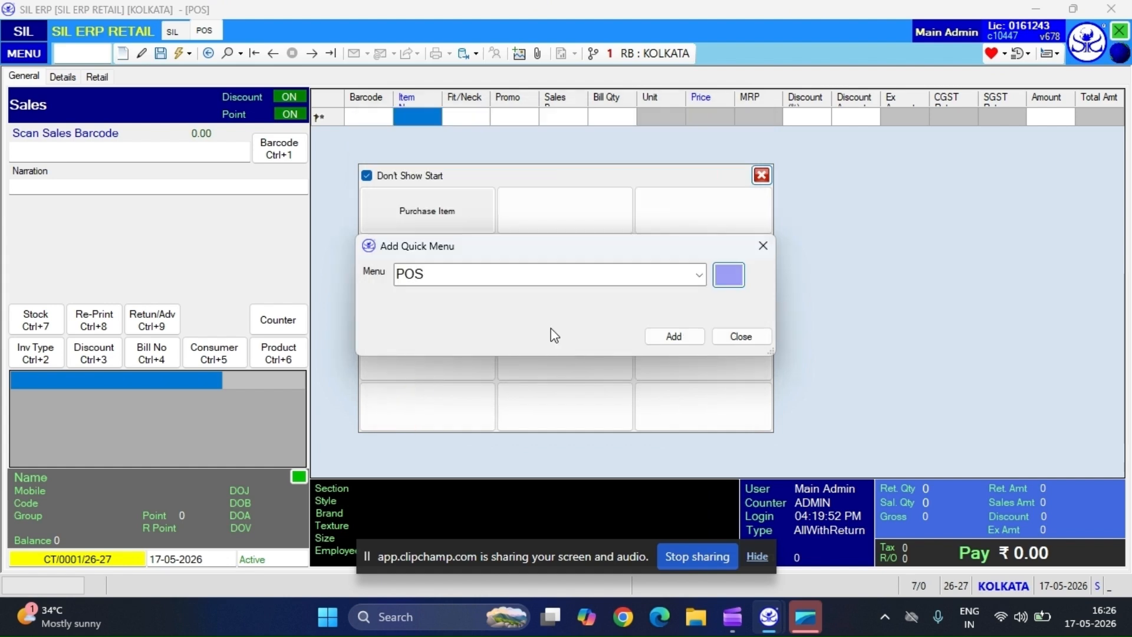
left_click(669, 338)
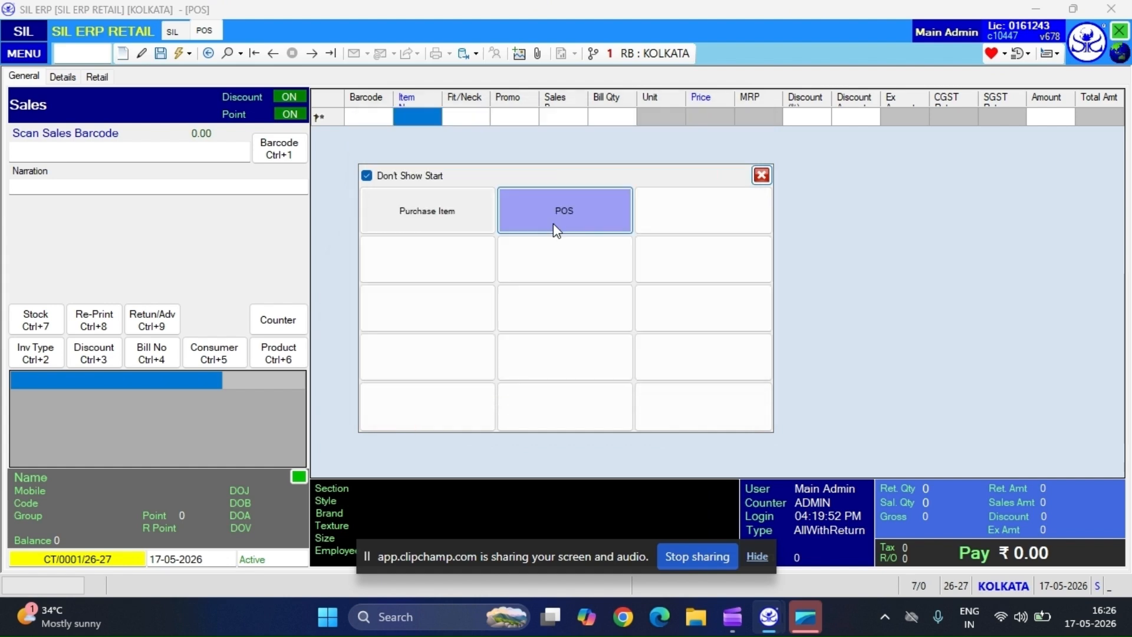
Open another POS window through its new quick menu shortcut.
left_click(599, 214)
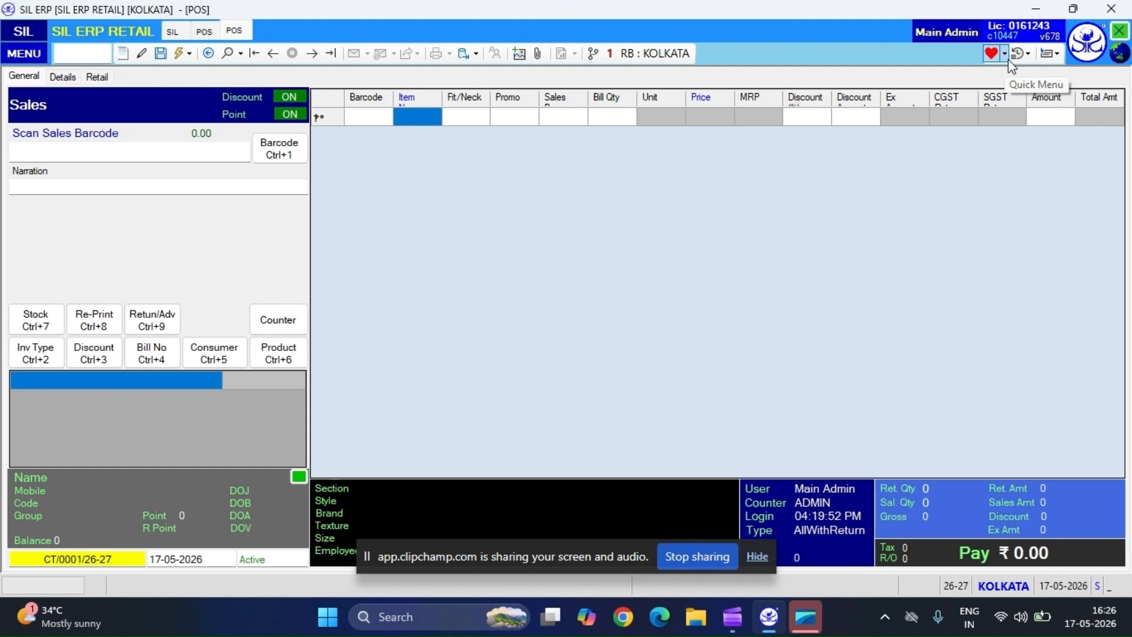
Review the drop-down lists of quick menu entries and recently used menu entries.
left_click(1005, 53)
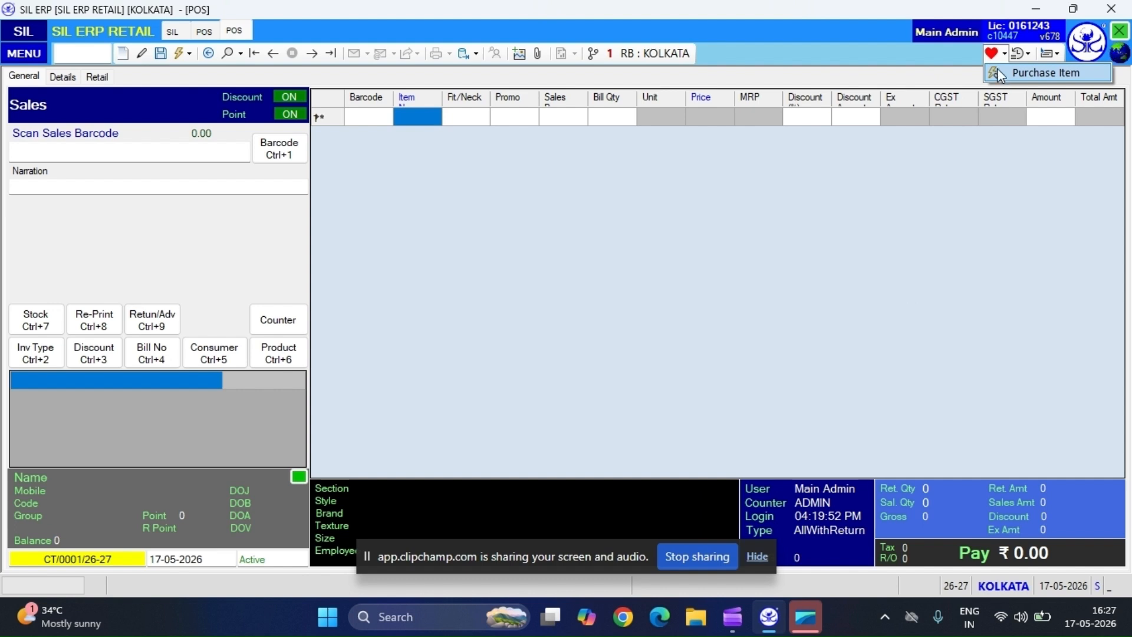
left_click(1024, 150)
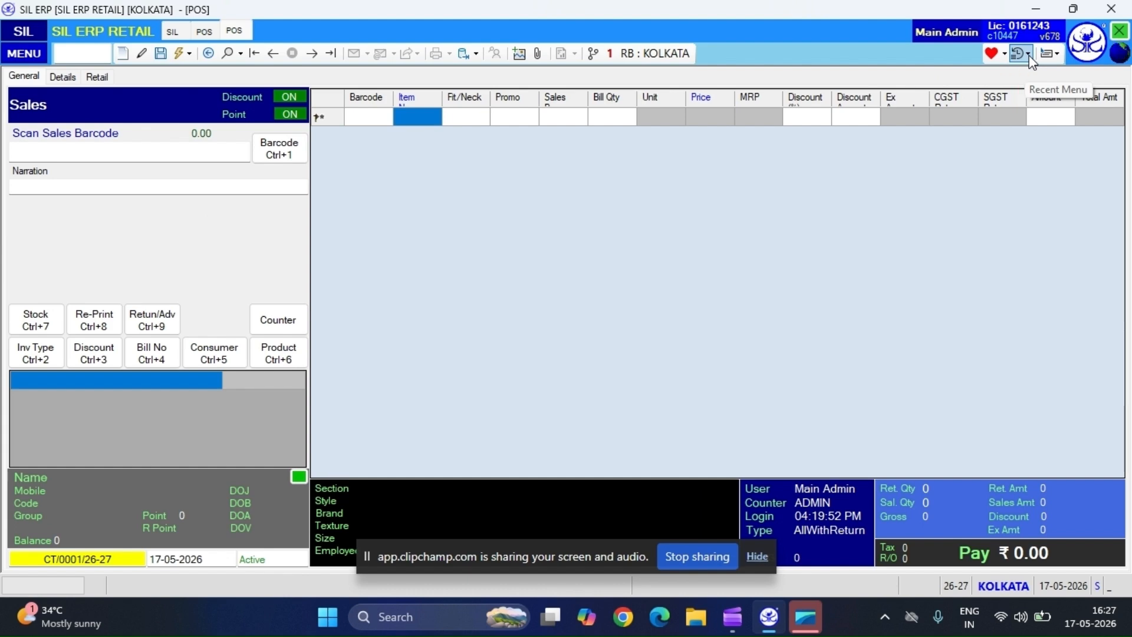
left_click(1029, 57)
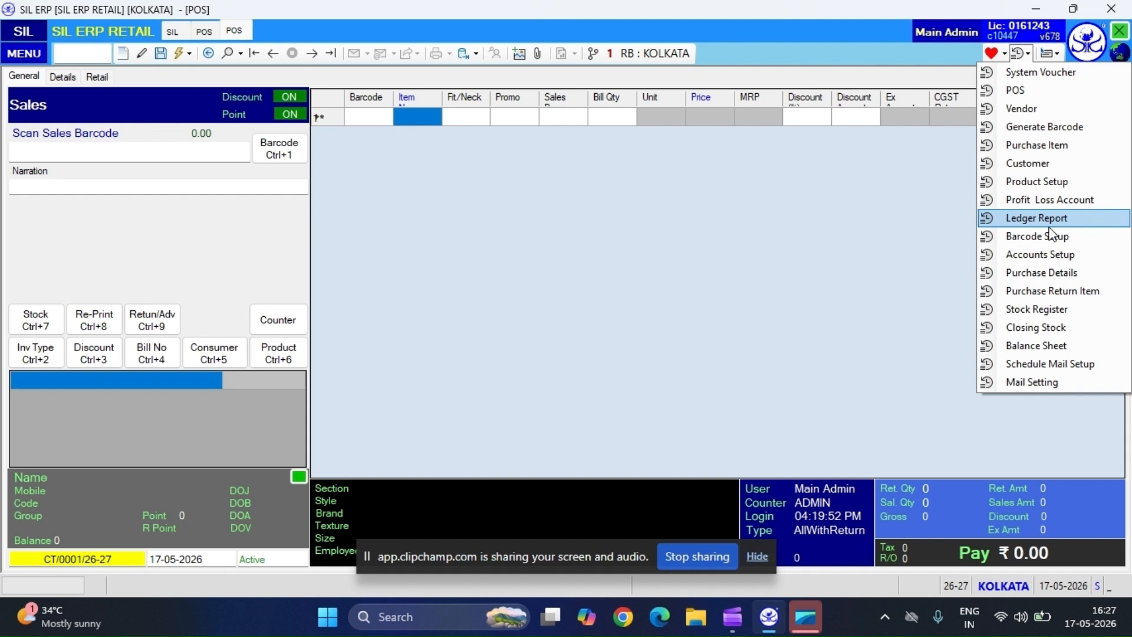
left_click(1042, 110)
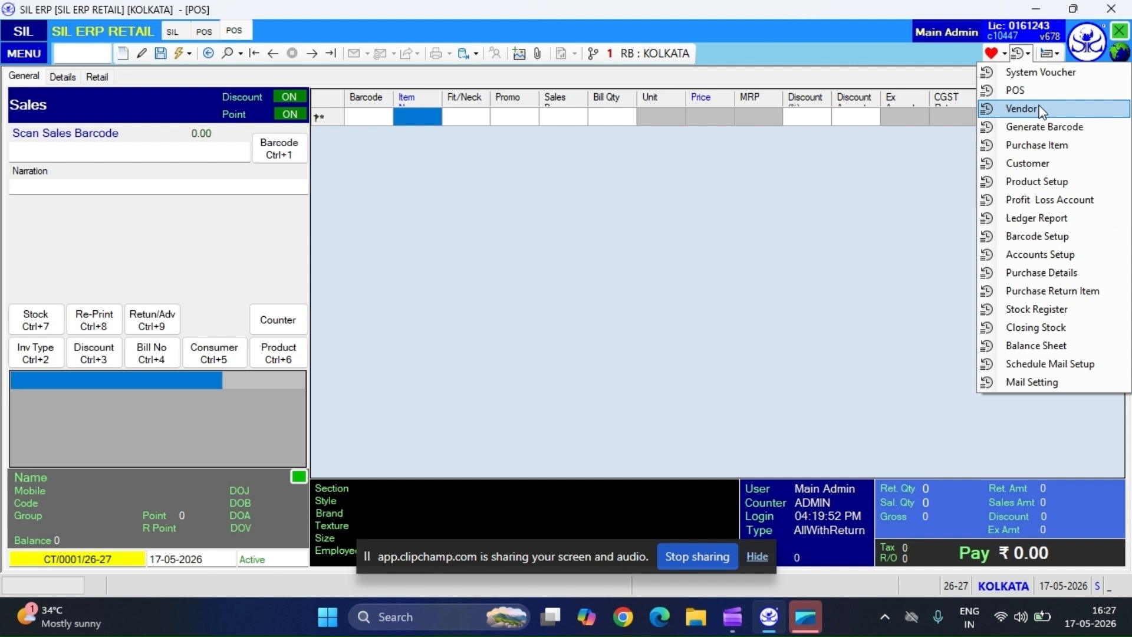
left_click(890, 179)
Enter NBV,MNDV as the narration of the sale.
left_click(218, 184)
type("NEW ENTRY")
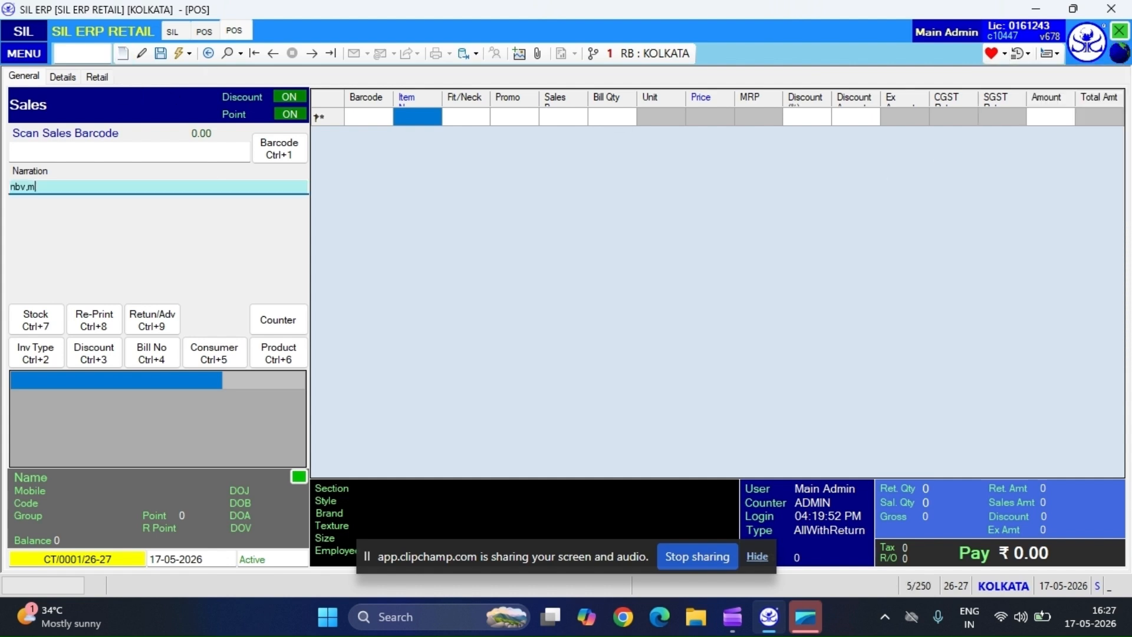
left_click(227, 53)
key("Escape")
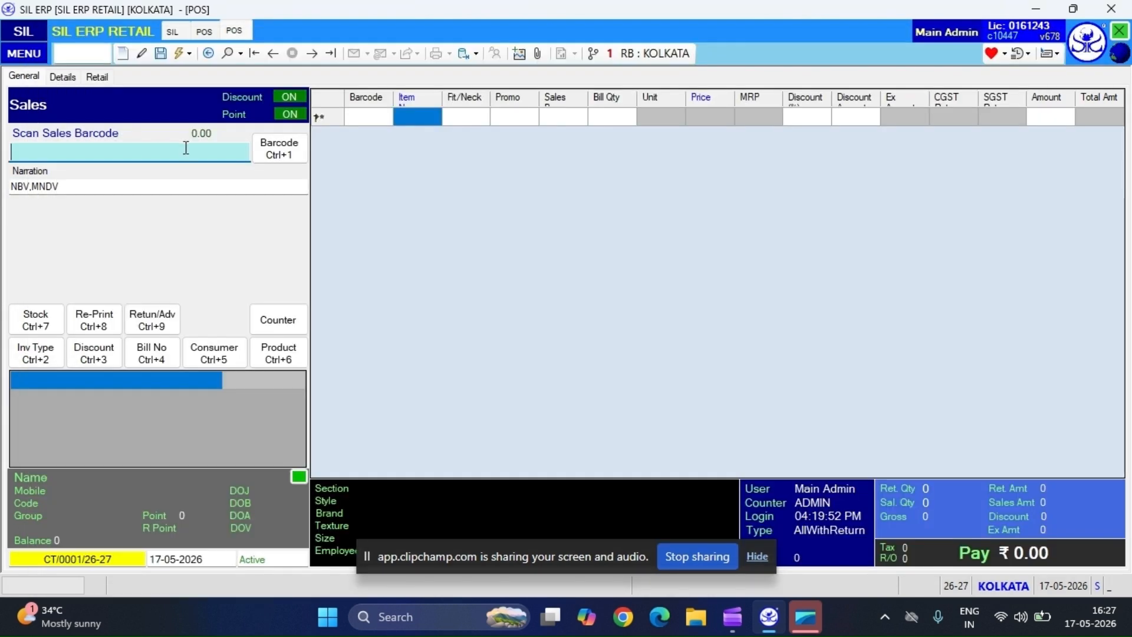
Add one item line to the sale with a price of 900.
type("10000021")
key("Return")
key("Return")
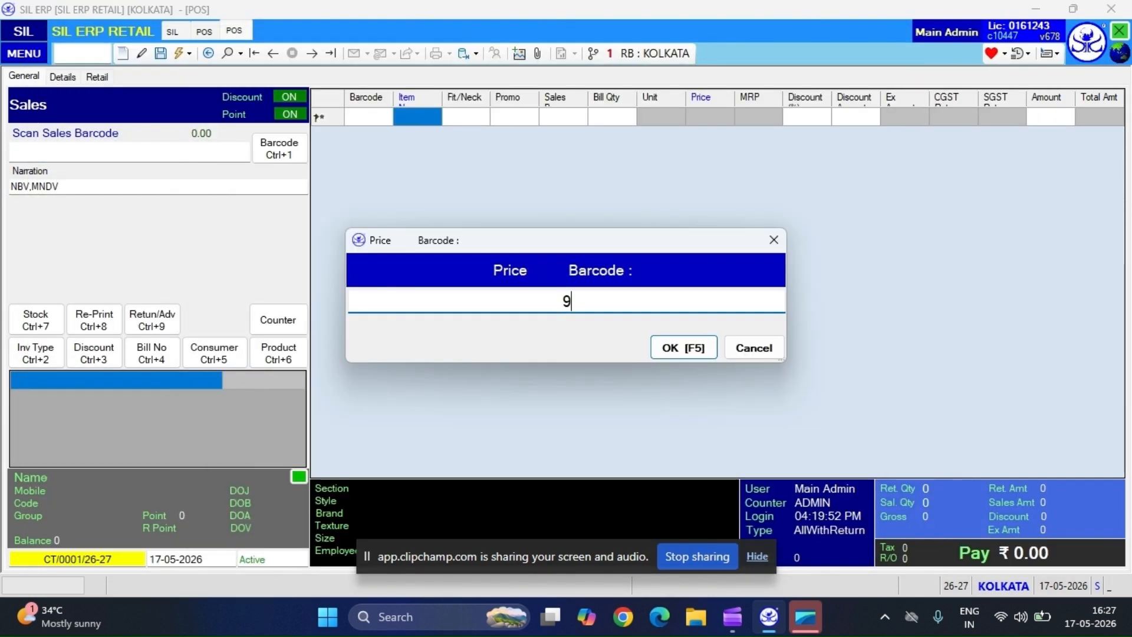
key("Return")
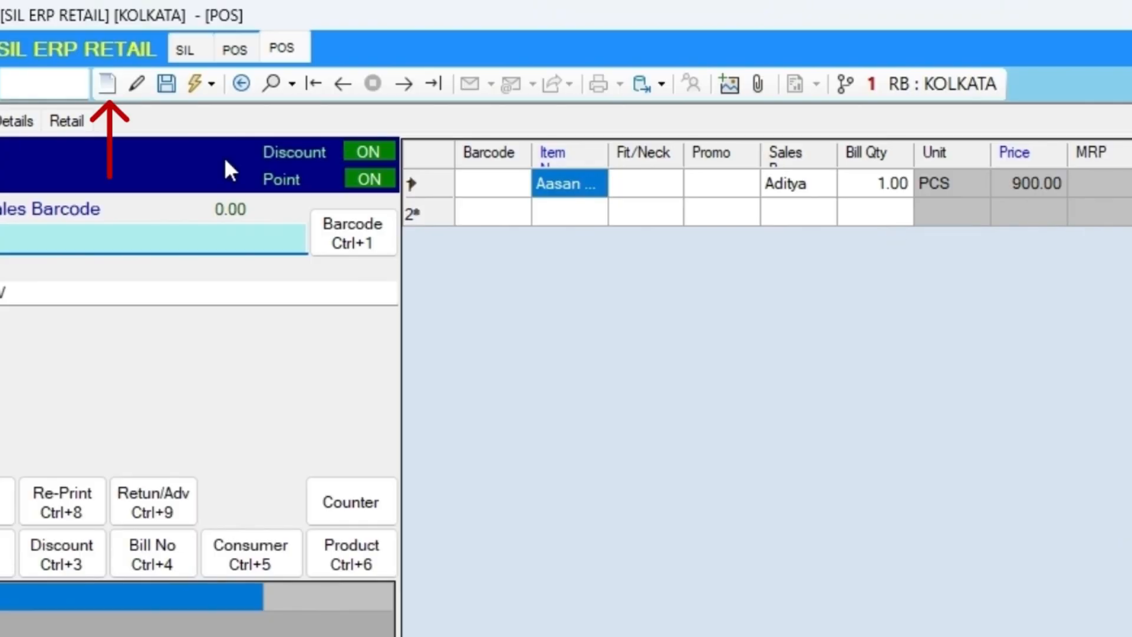
Start a new POS entry, clearing all fields, and dismiss the consumer selection.
left_click(107, 85)
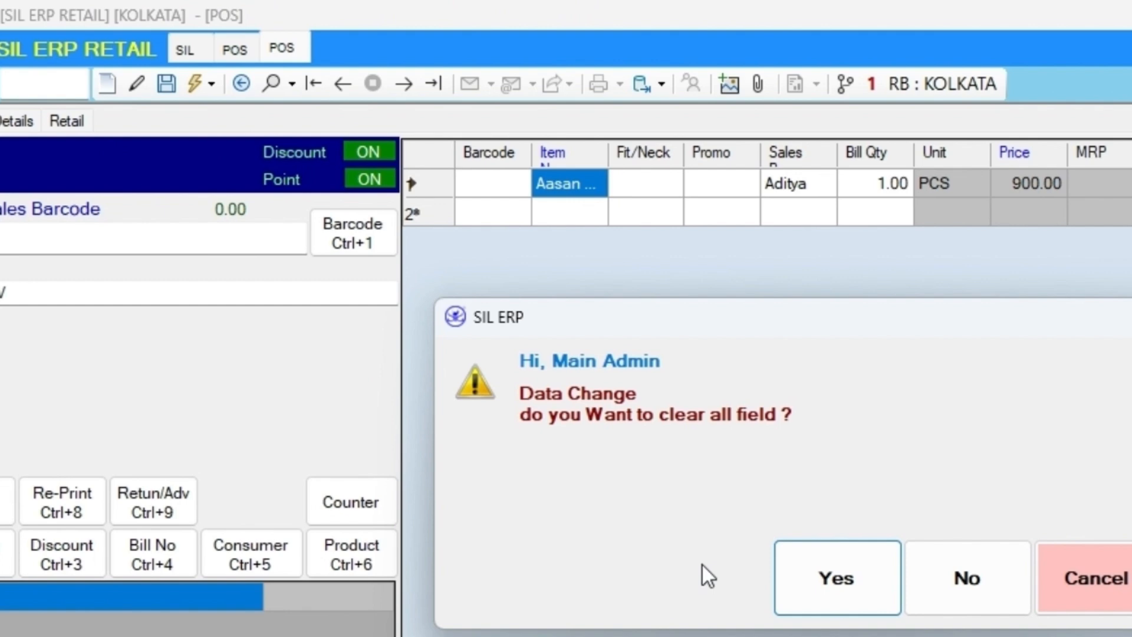
left_click(837, 584)
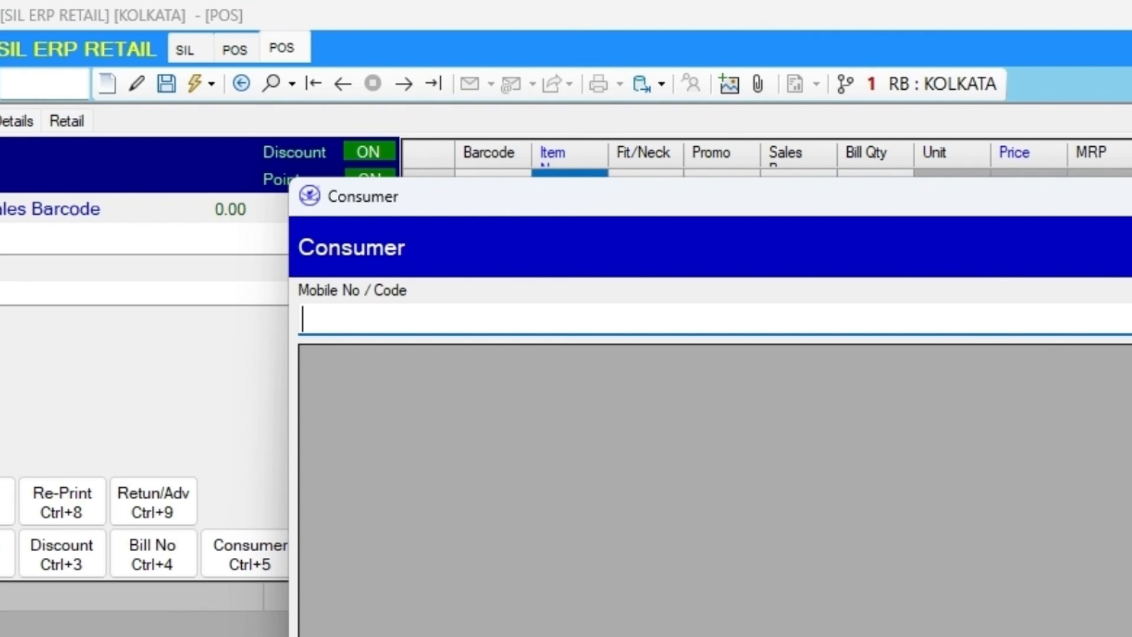
key("Escape")
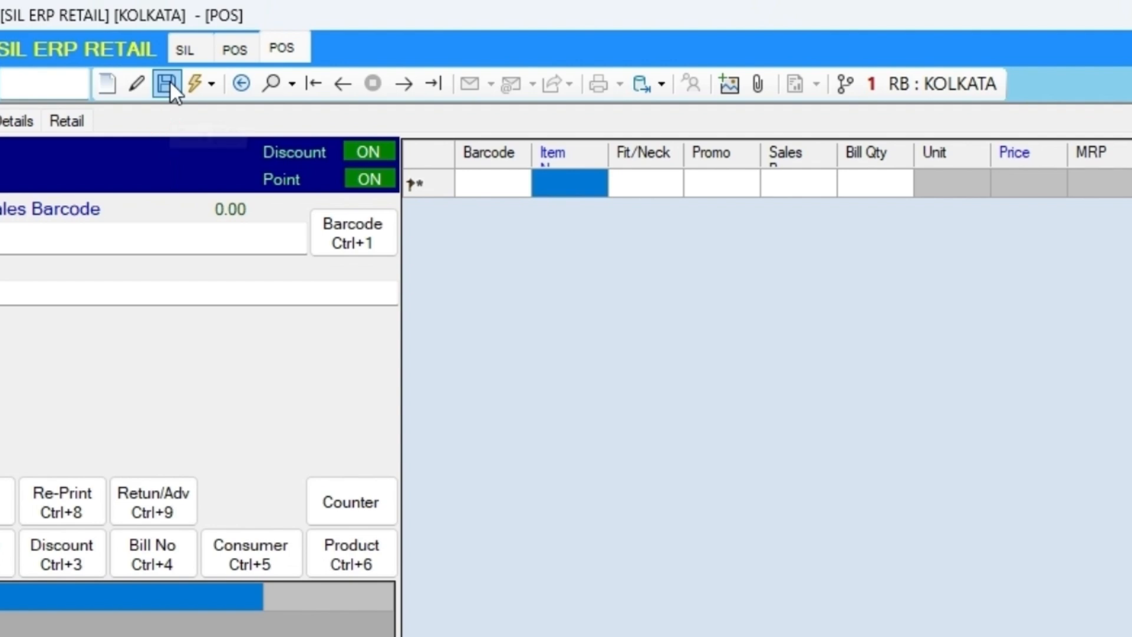
Open the search list of existing POS records.
left_click(214, 84)
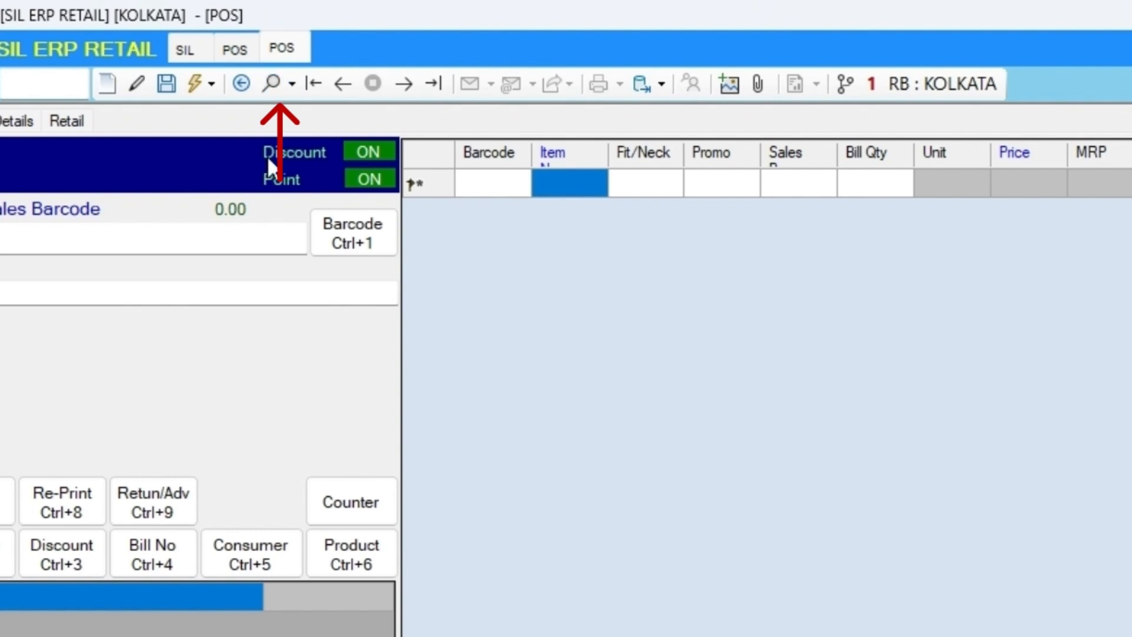
left_click(269, 83)
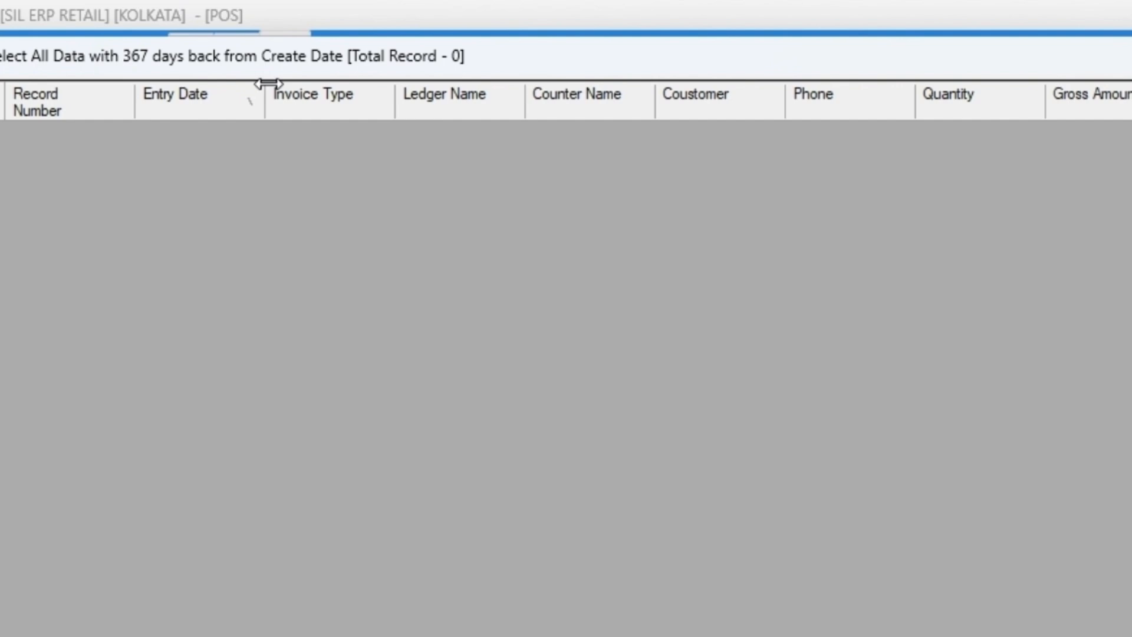
key("Escape")
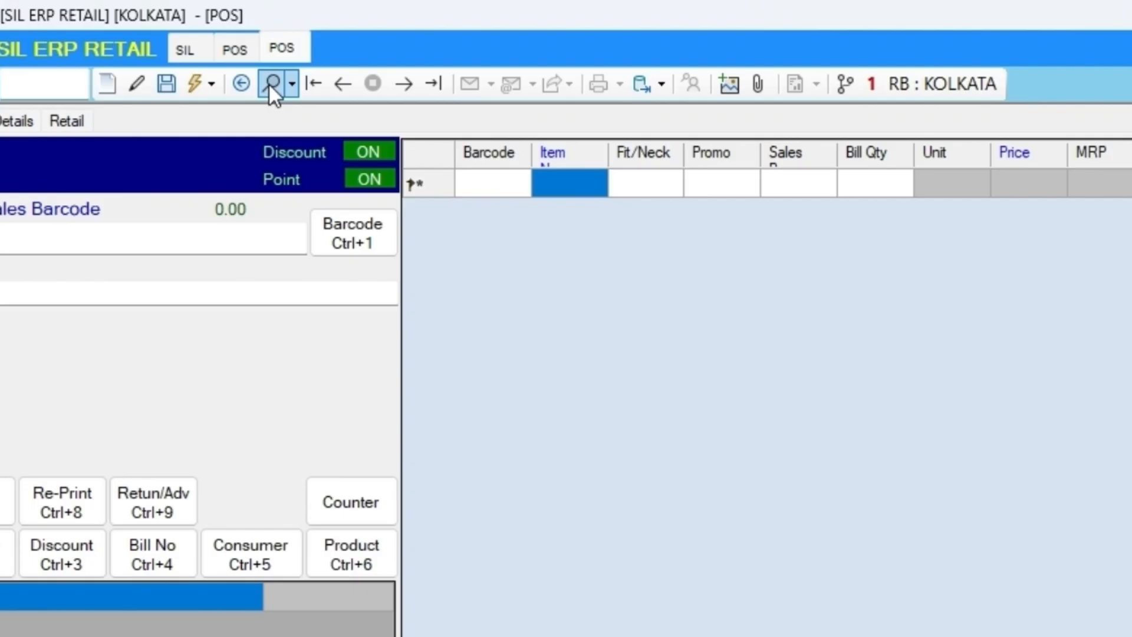
left_click(603, 183)
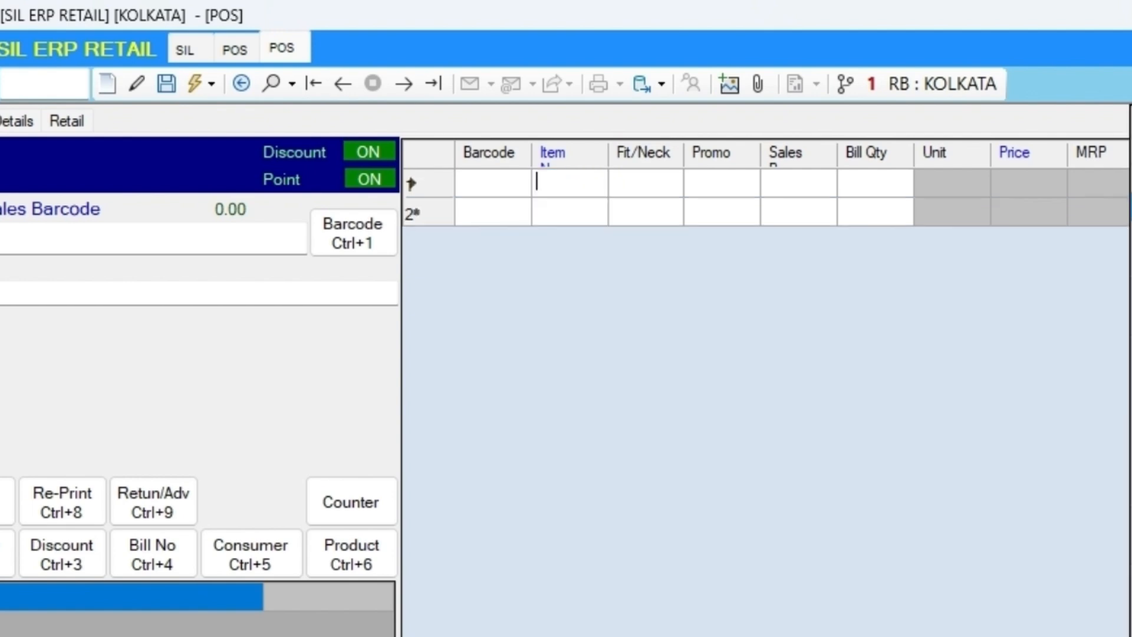
double_click(1130, 203)
left_click(877, 187)
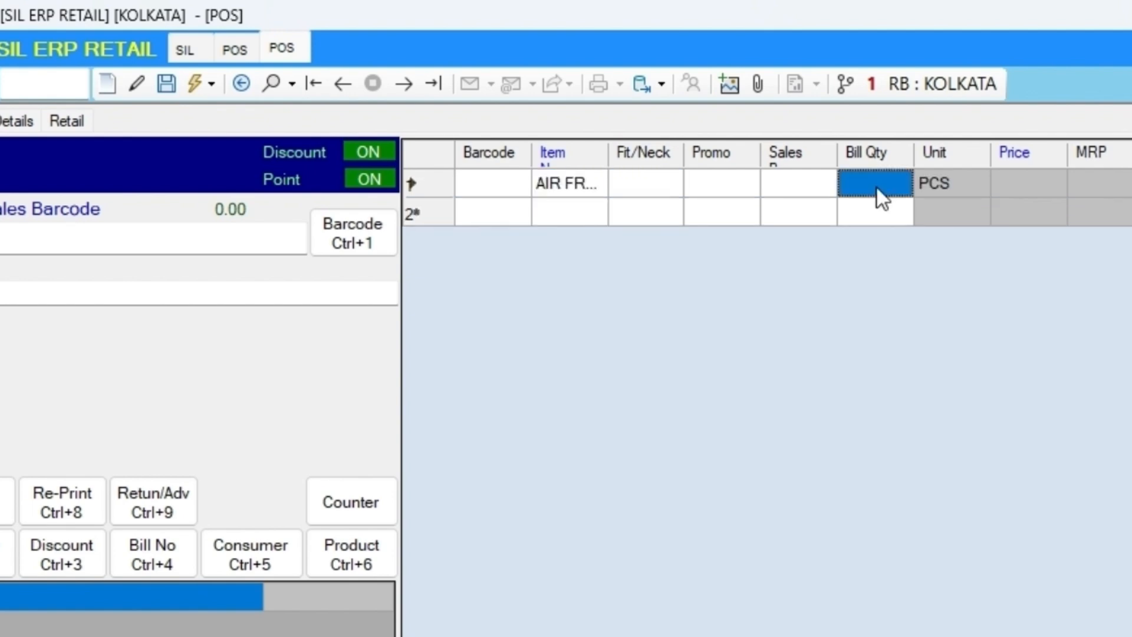
type("1")
key("Return")
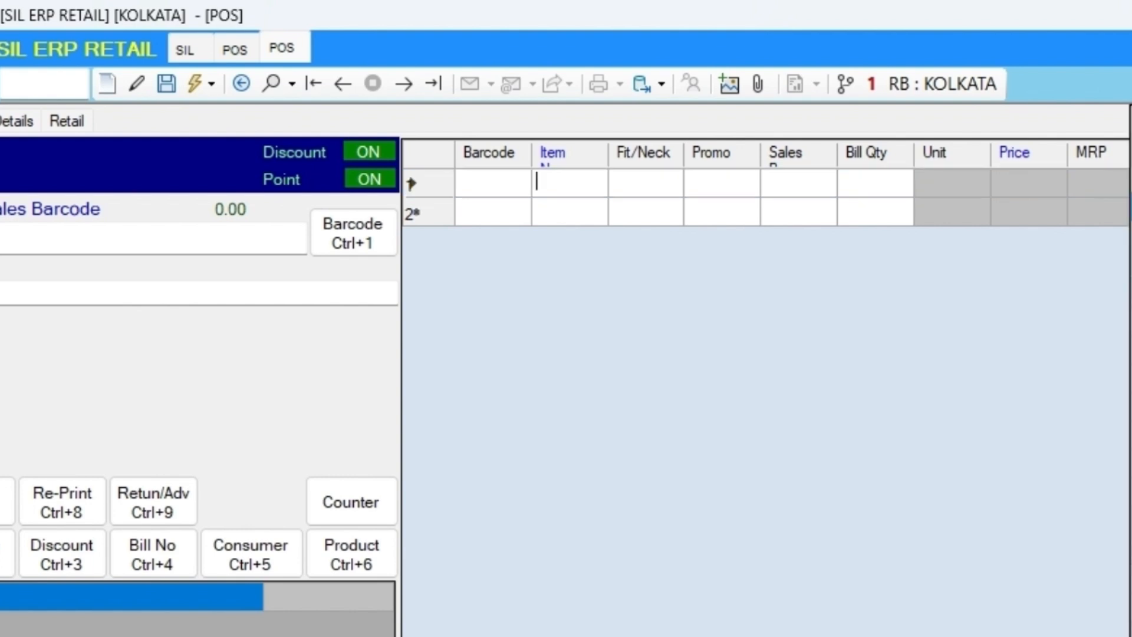
left_click(877, 188)
type("1")
key("Return")
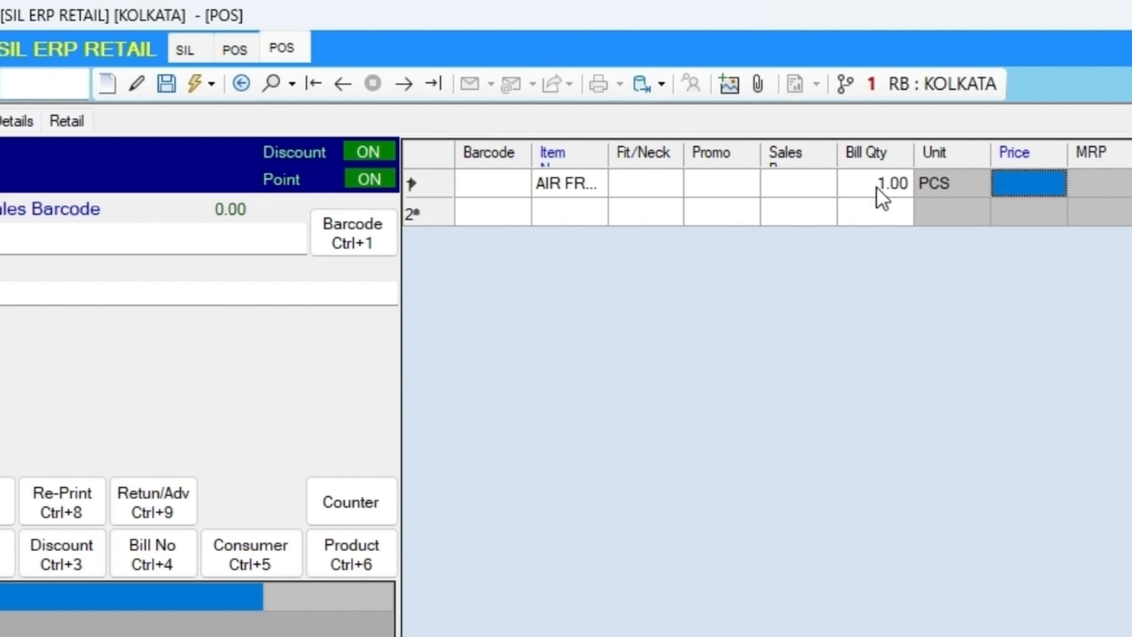
left_click(443, 188)
key("Delete")
Add an air freshener product to the sale from the product list, with a price of 3900 and a salesperson assigned.
left_click(162, 244)
key("ctrl+6")
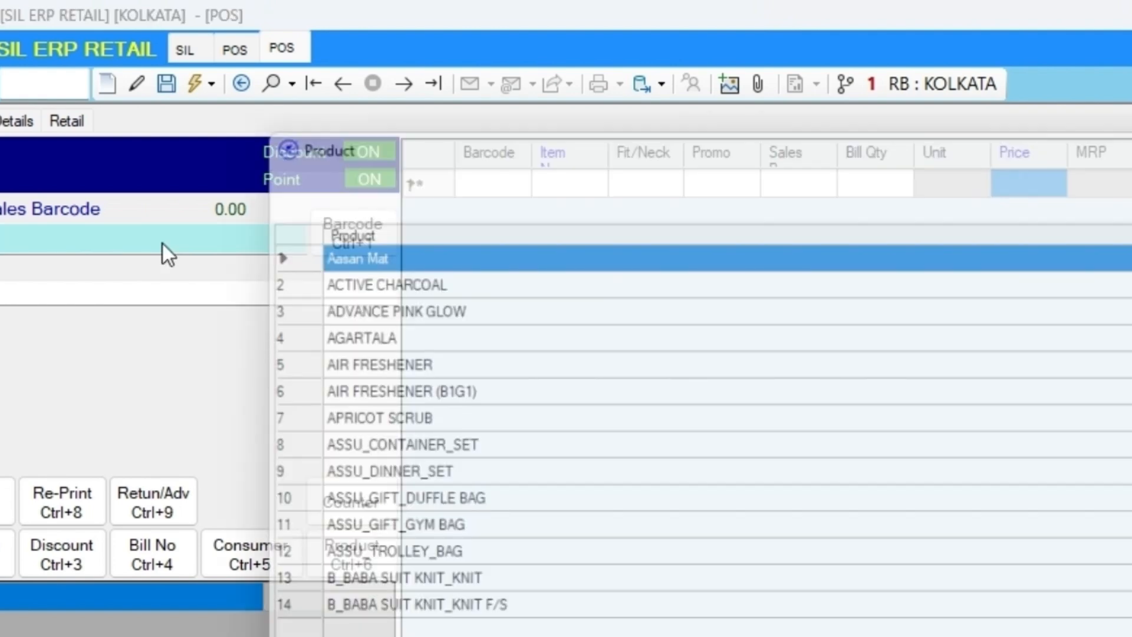
key("Down")
key("Down")
key("Down")
key("Down")
key("Down")
key("Return")
key("Return")
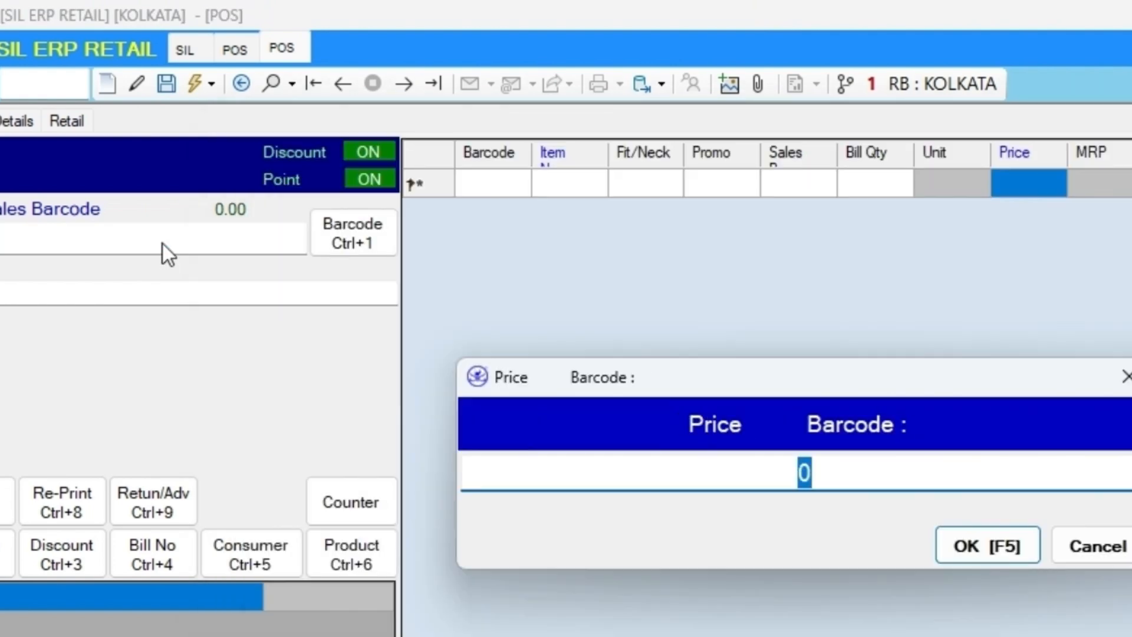
type("3900")
Assign an existing consumer to the sale by searching for the first digits of the mobile number.
key("Return")
key("Return")
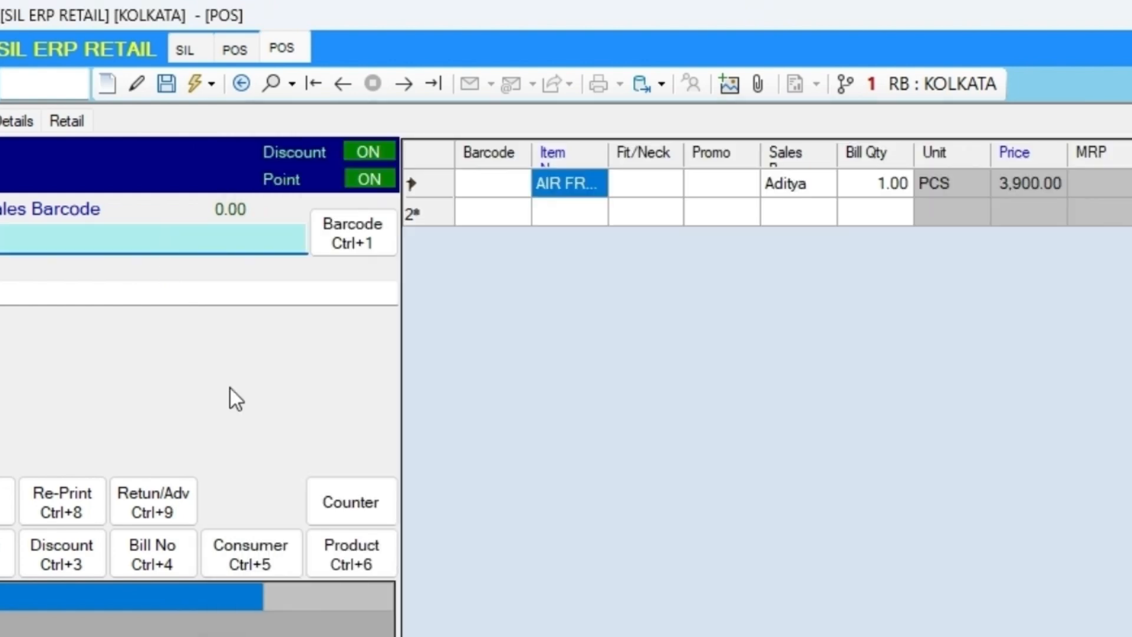
left_click(268, 540)
type("8336")
key("Return")
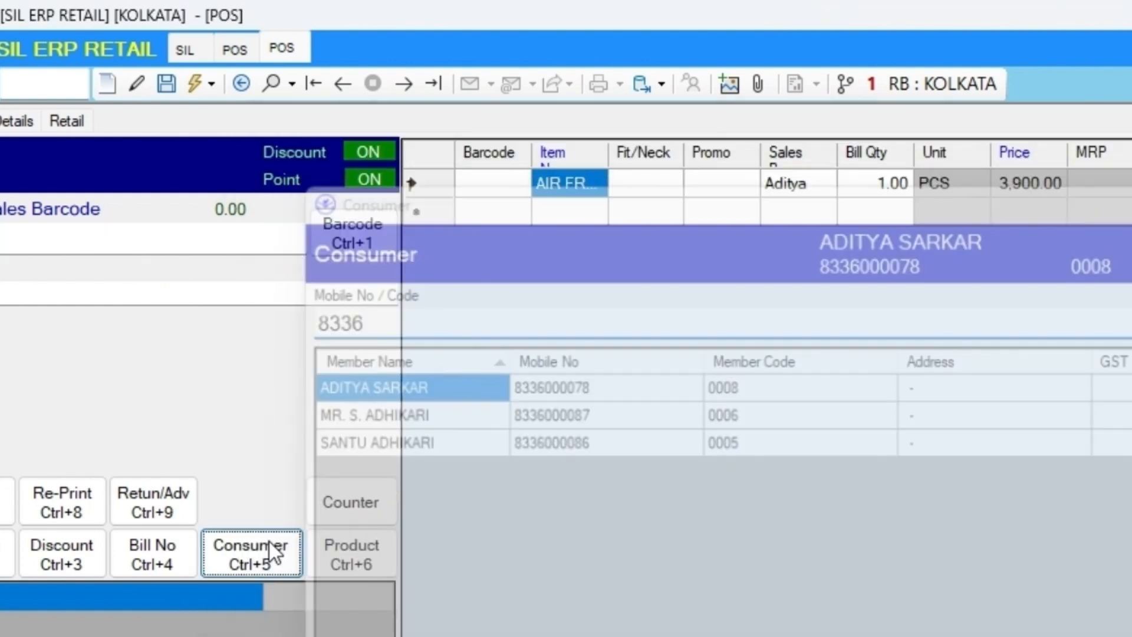
Save the sale with the full 3,900.00 received as CASH.
key("ctrl+s")
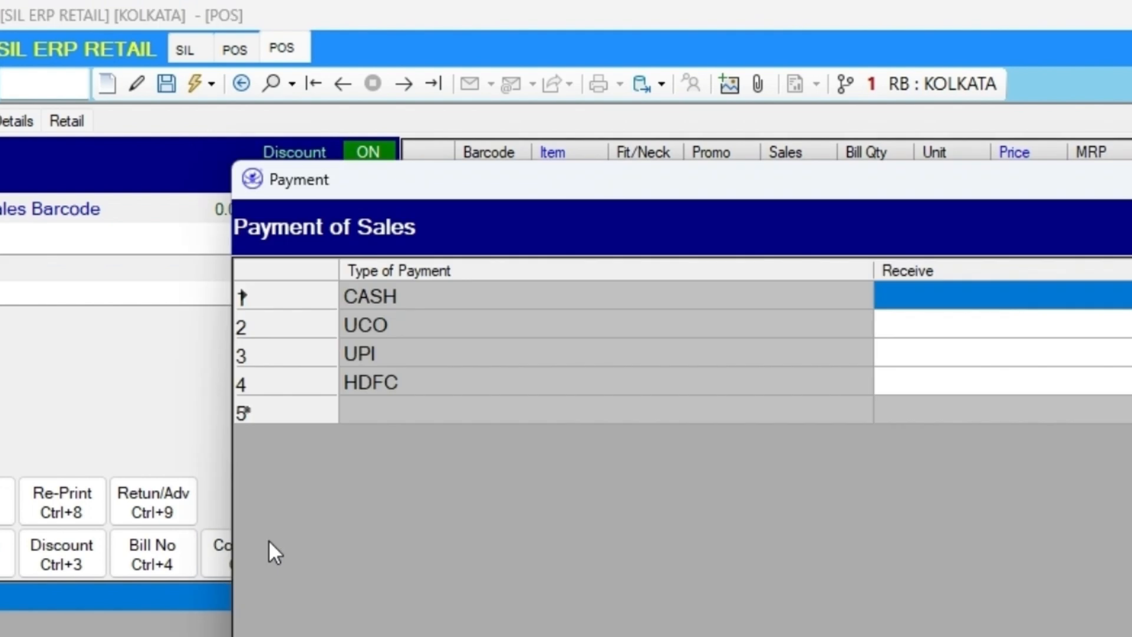
key("Escape")
left_click(270, 542)
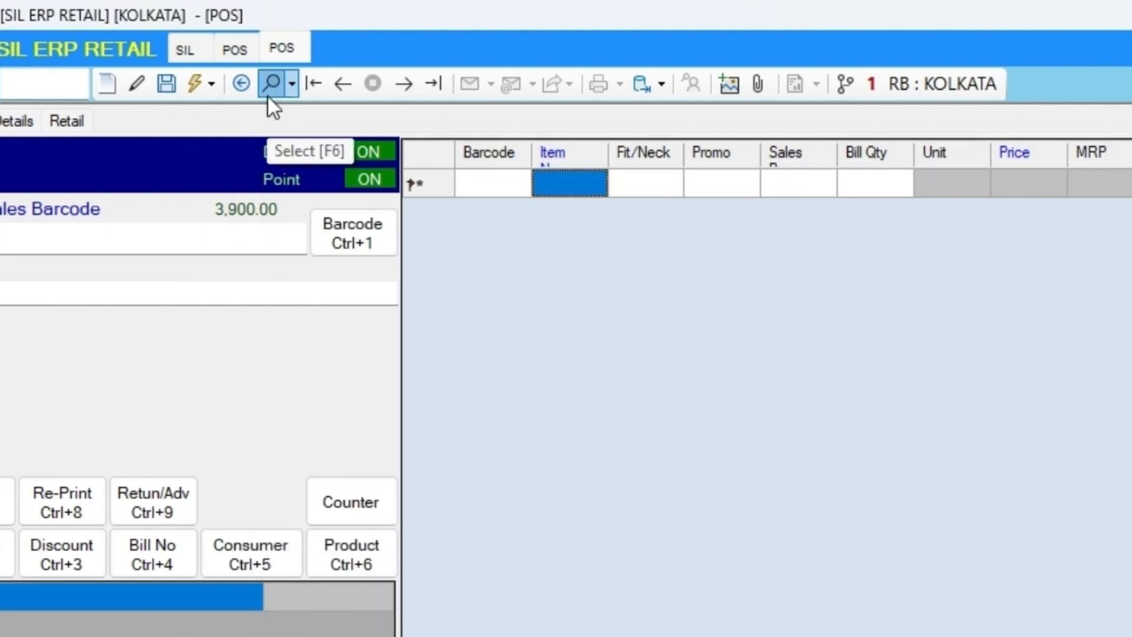
Open the saved sale from the search list of POS records.
left_click(270, 88)
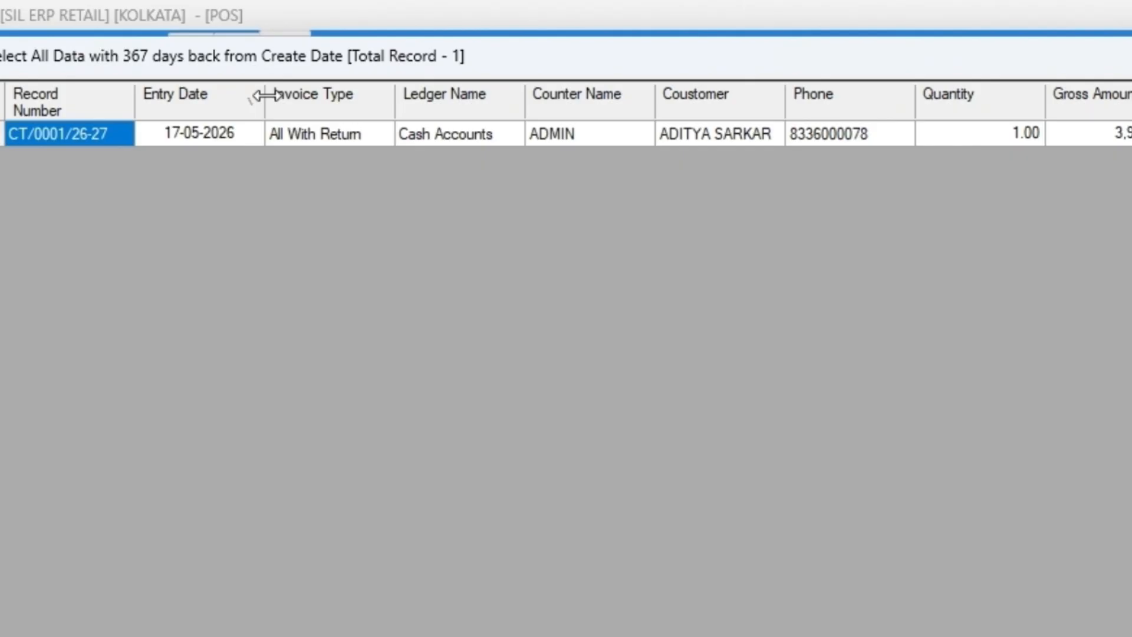
double_click(603, 136)
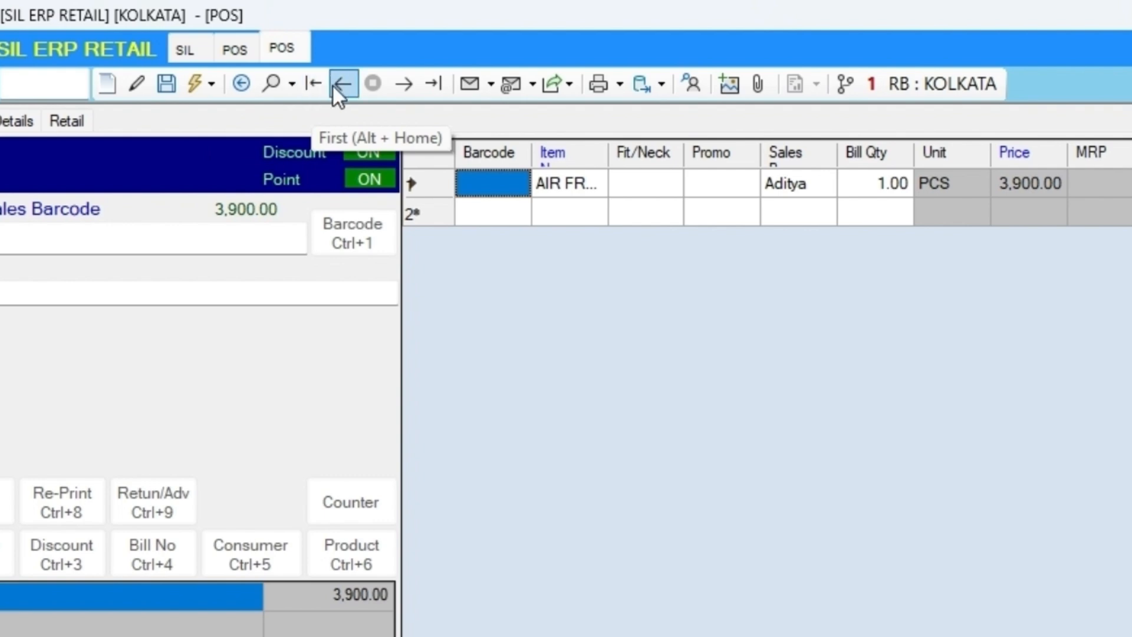
Look through the message, mail, WhatsApp and Web API sending options for the sale, including their history entries.
left_click(490, 87)
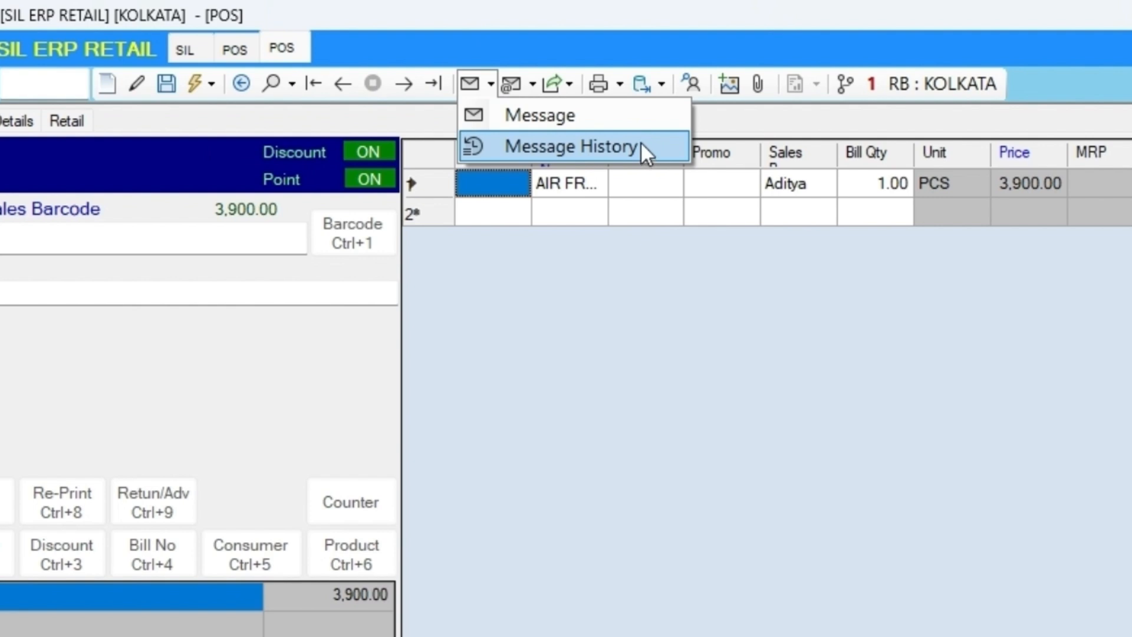
left_click(523, 79)
left_click(533, 83)
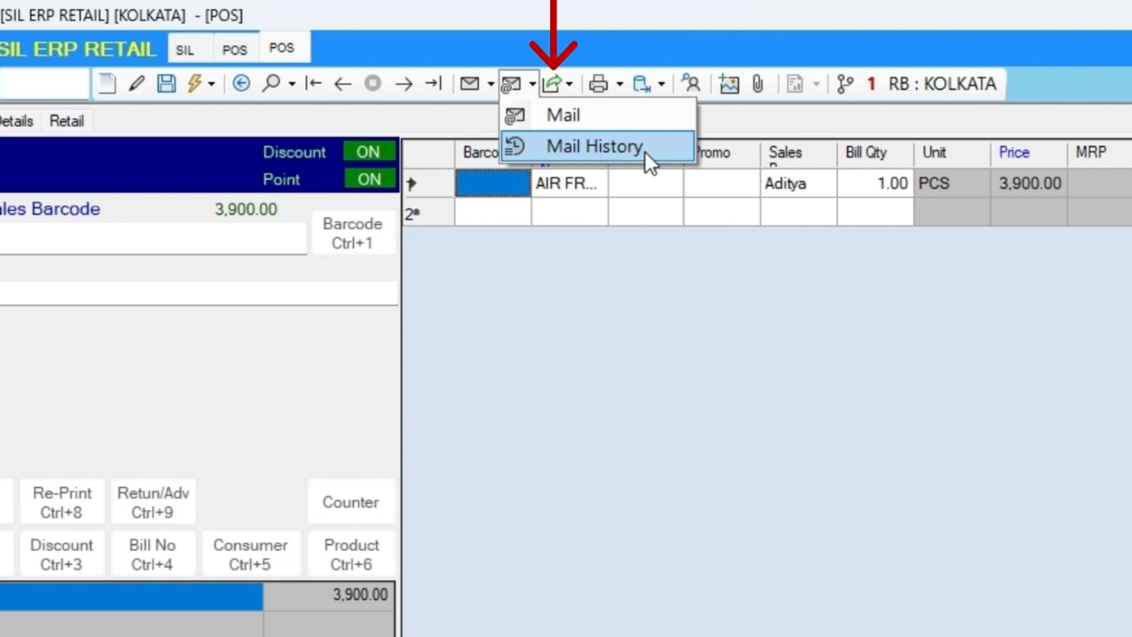
left_click(569, 90)
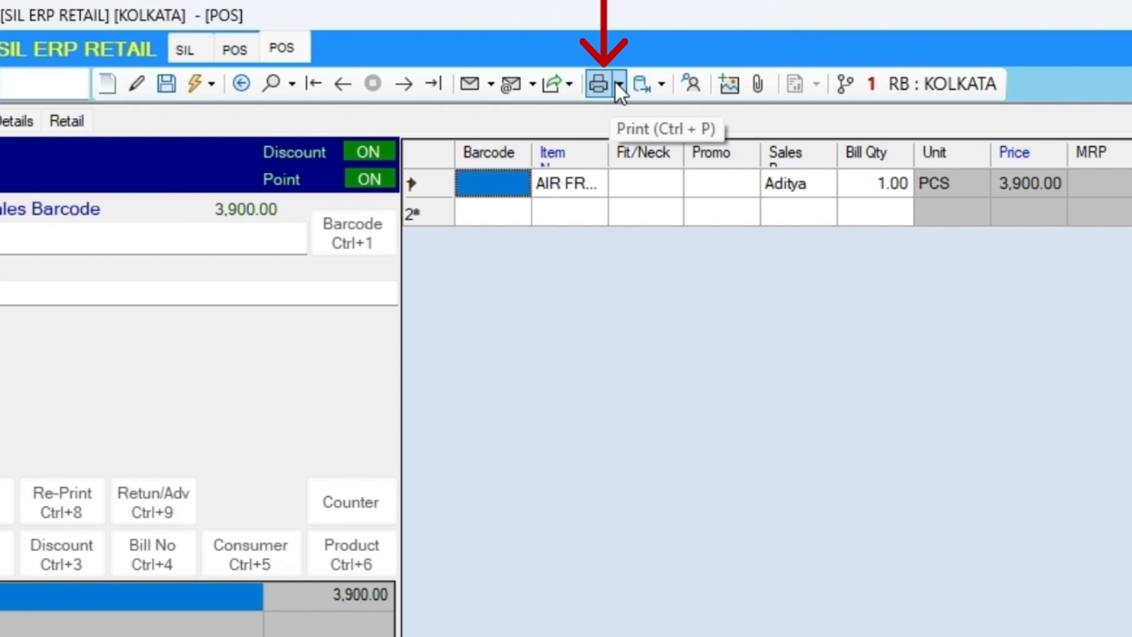
Print the sale in Format 1 and choose Excel as its export format.
left_click(619, 87)
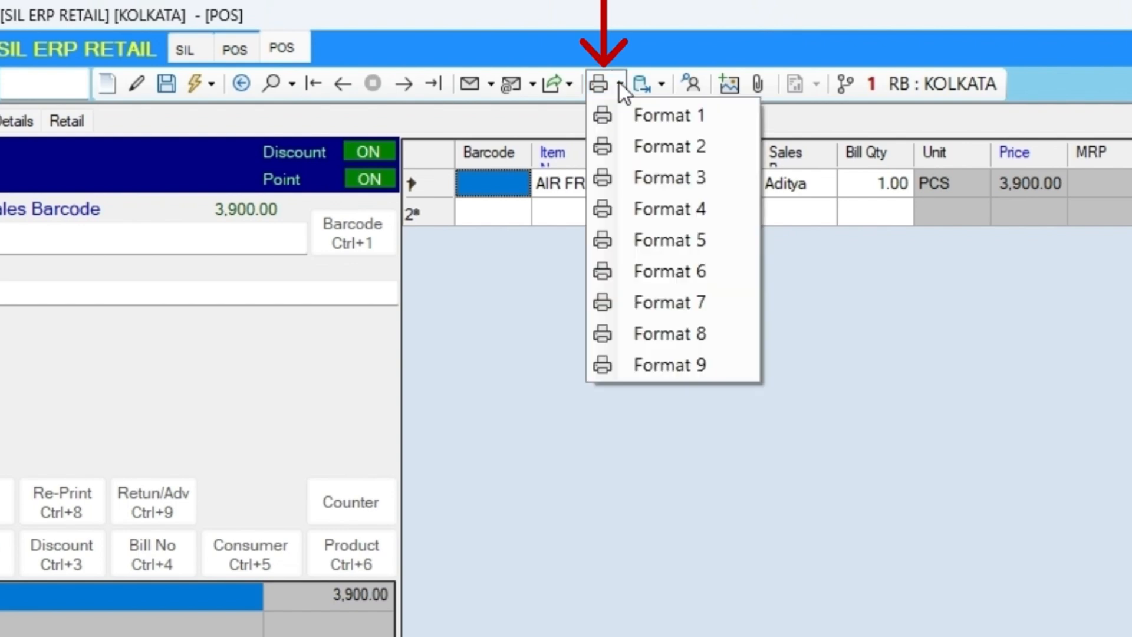
left_click(666, 115)
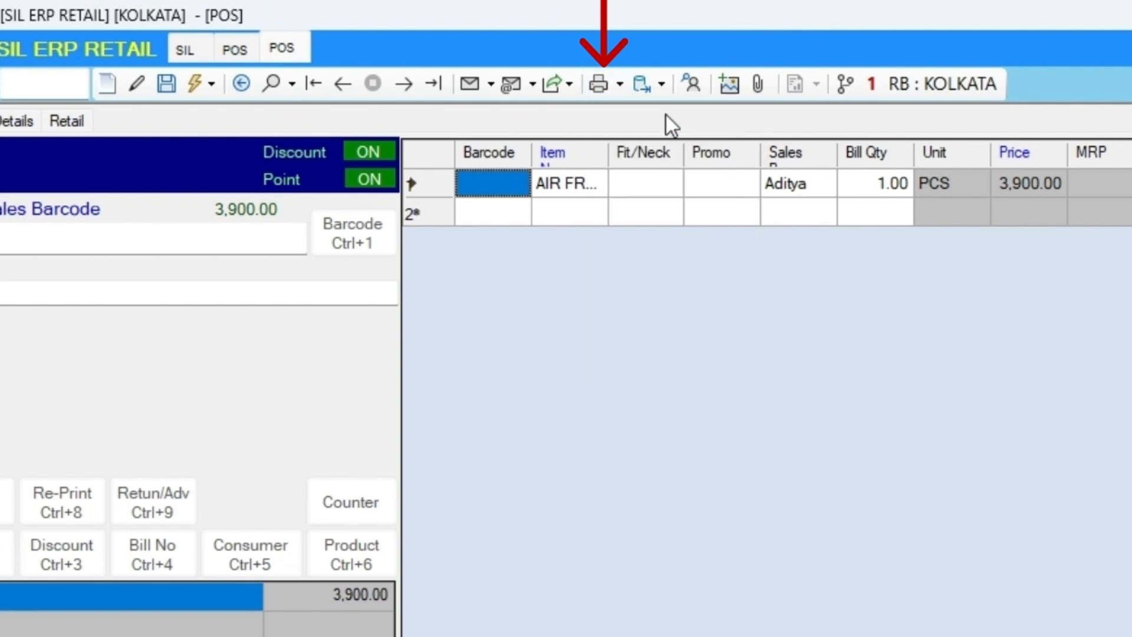
left_click(620, 86)
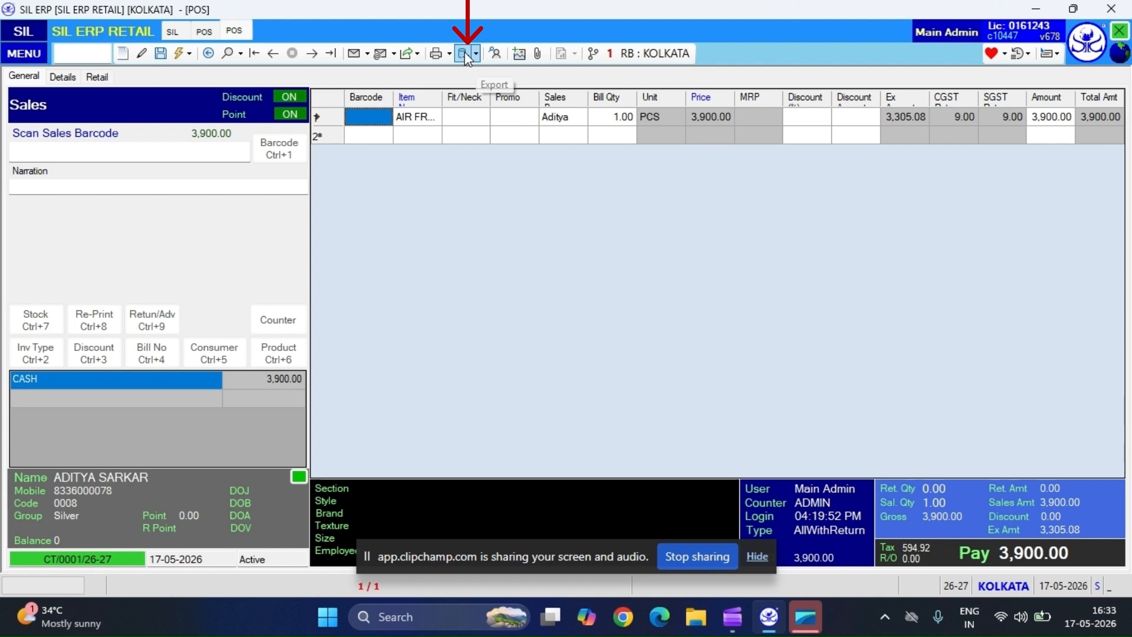
left_click(476, 54)
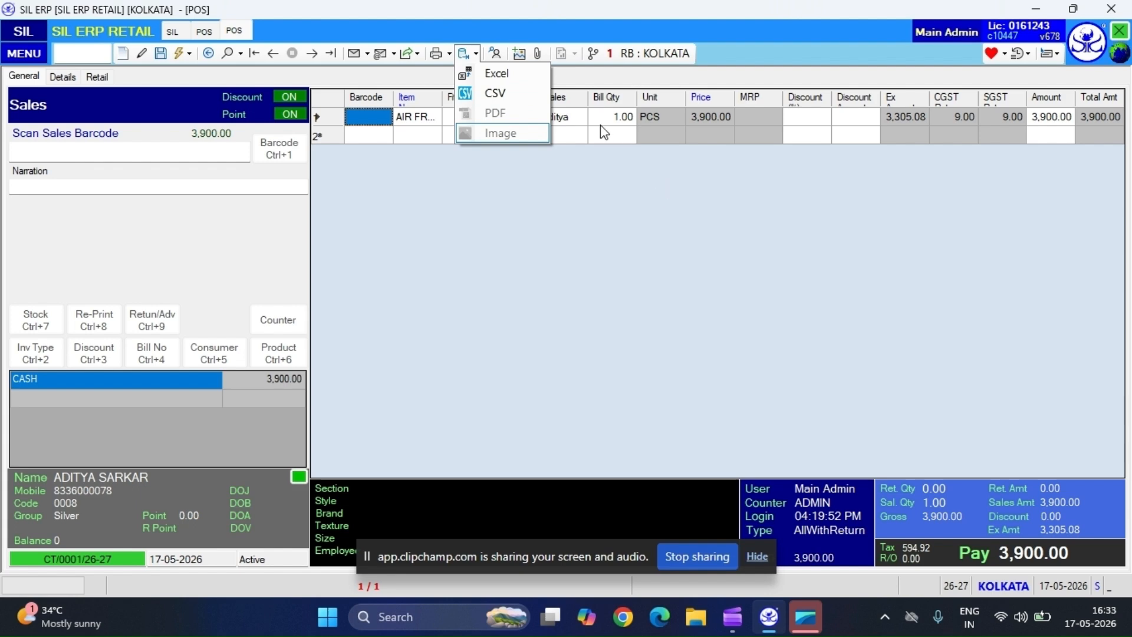
left_click(529, 74)
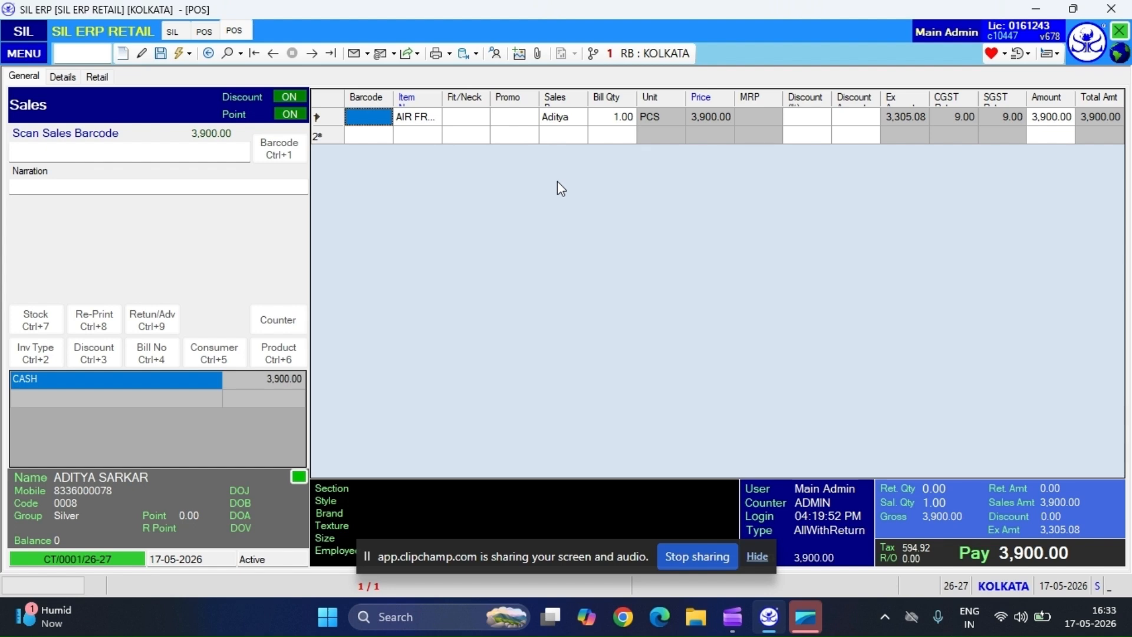
Generate the print preview of the sale and bring it up for viewing.
key("Tab")
key("ctrl+p")
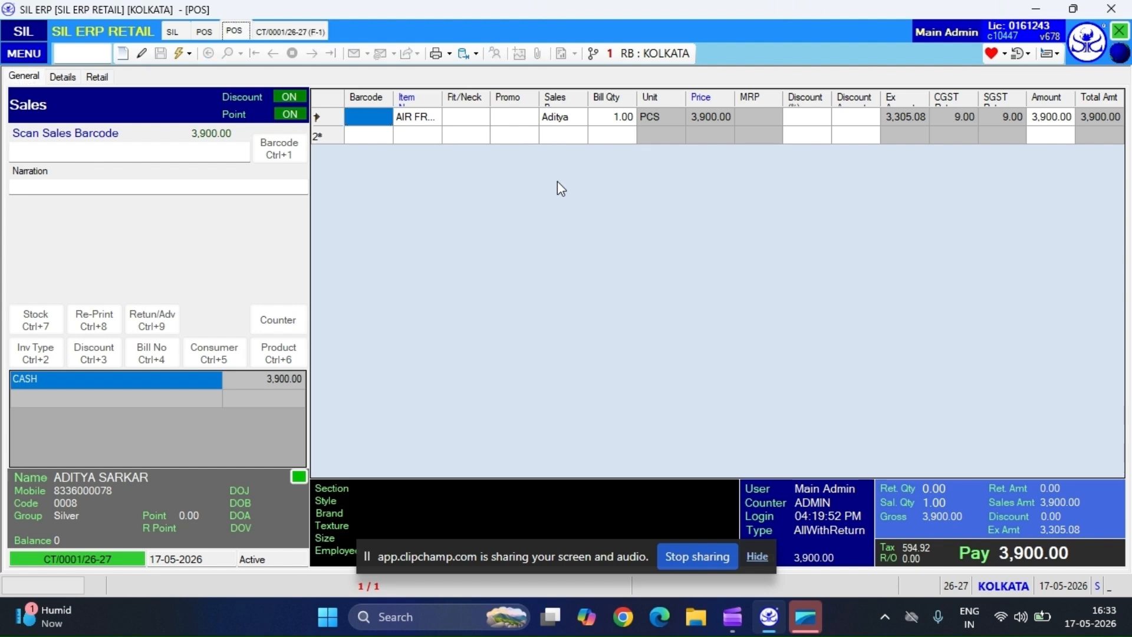
left_click(292, 24)
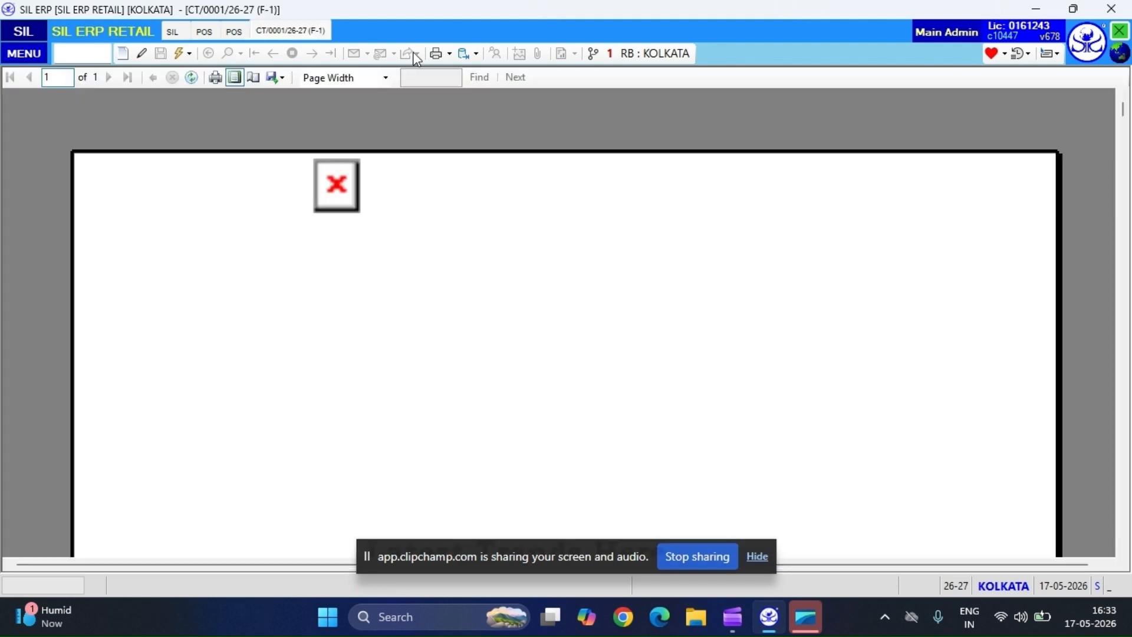
Choose Image as the export format for the previewed bill and close the preview.
left_click(476, 56)
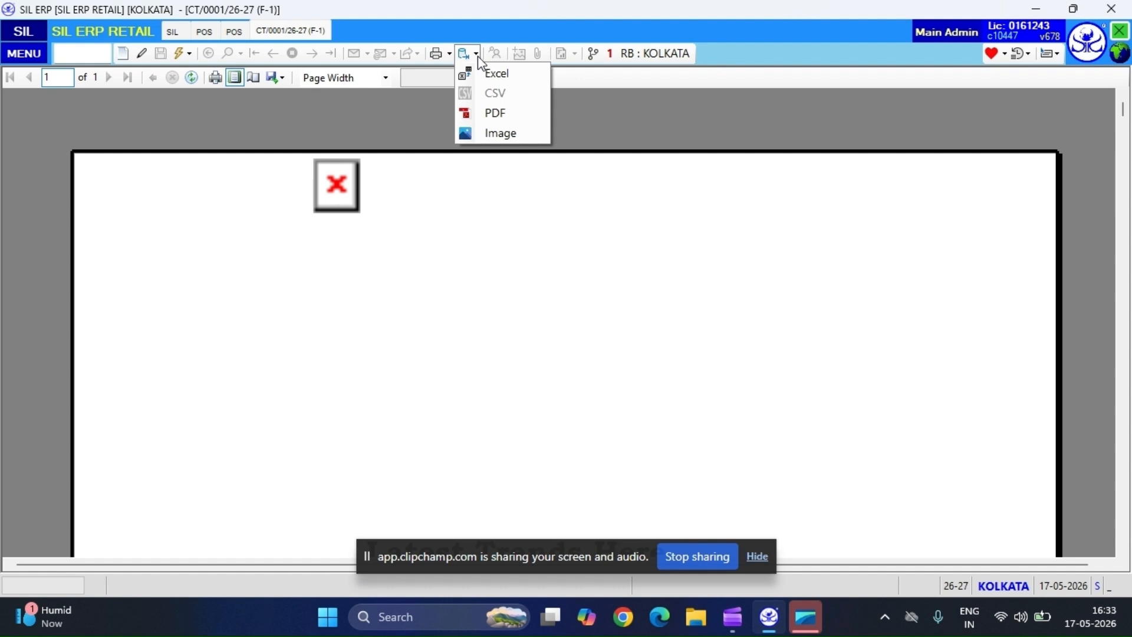
left_click(540, 135)
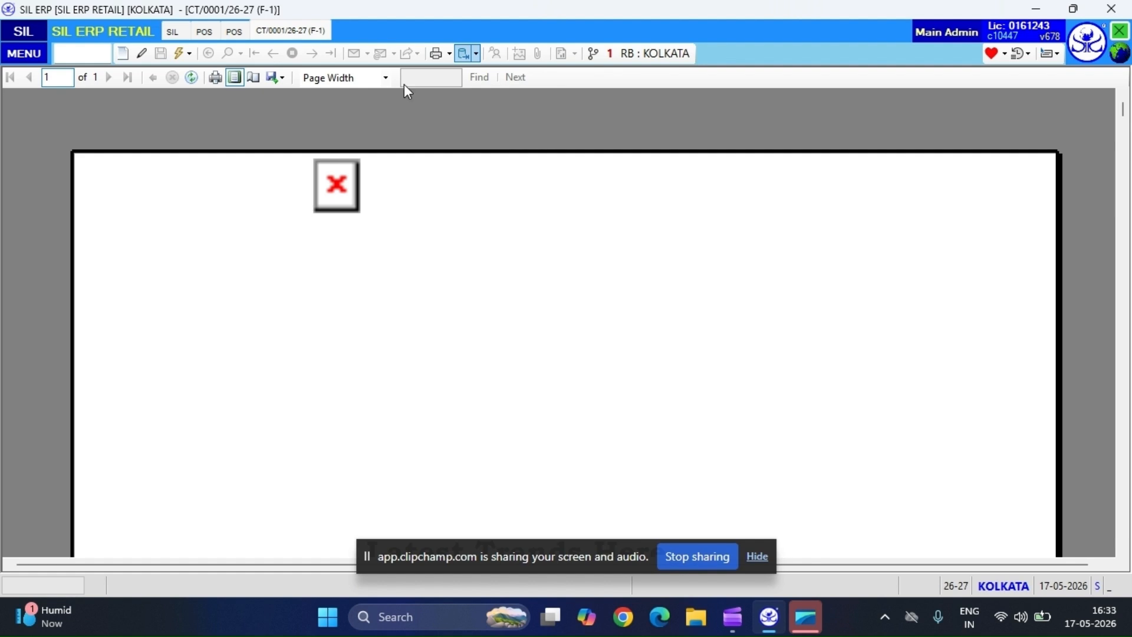
left_click(1120, 32)
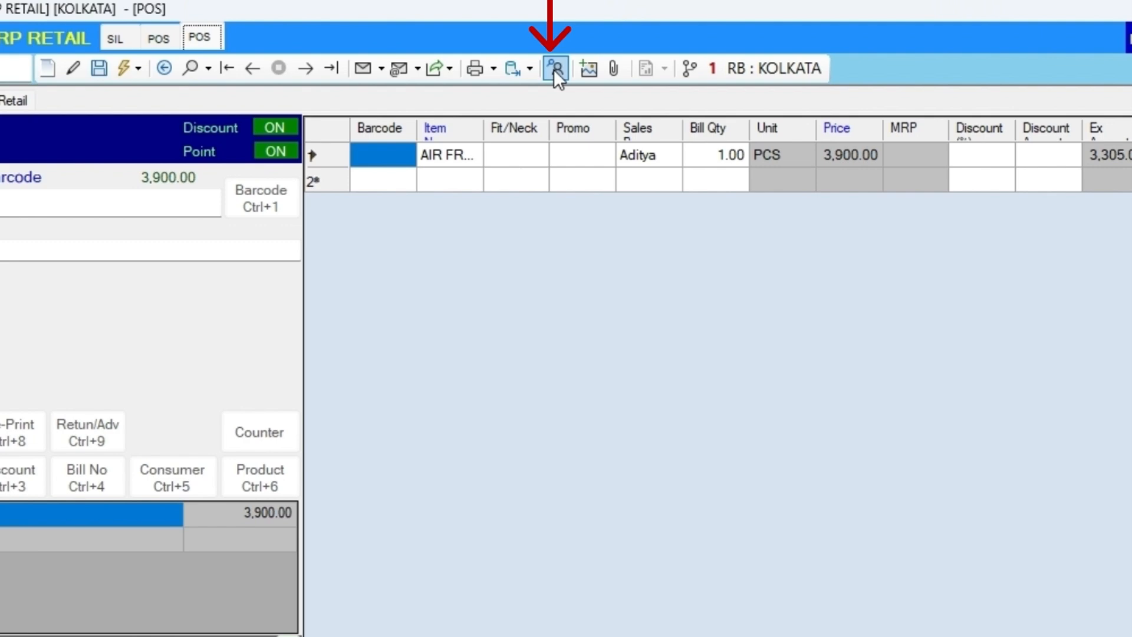
View the sale's log of device, entry date and time, and status, and close it.
left_click(554, 69)
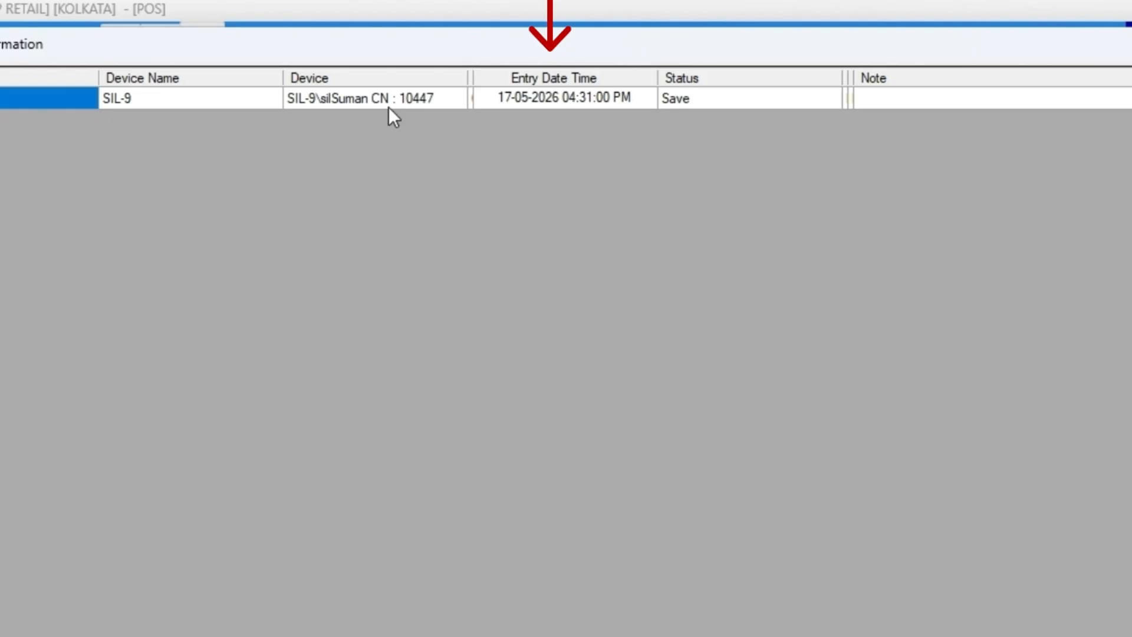
key("Escape")
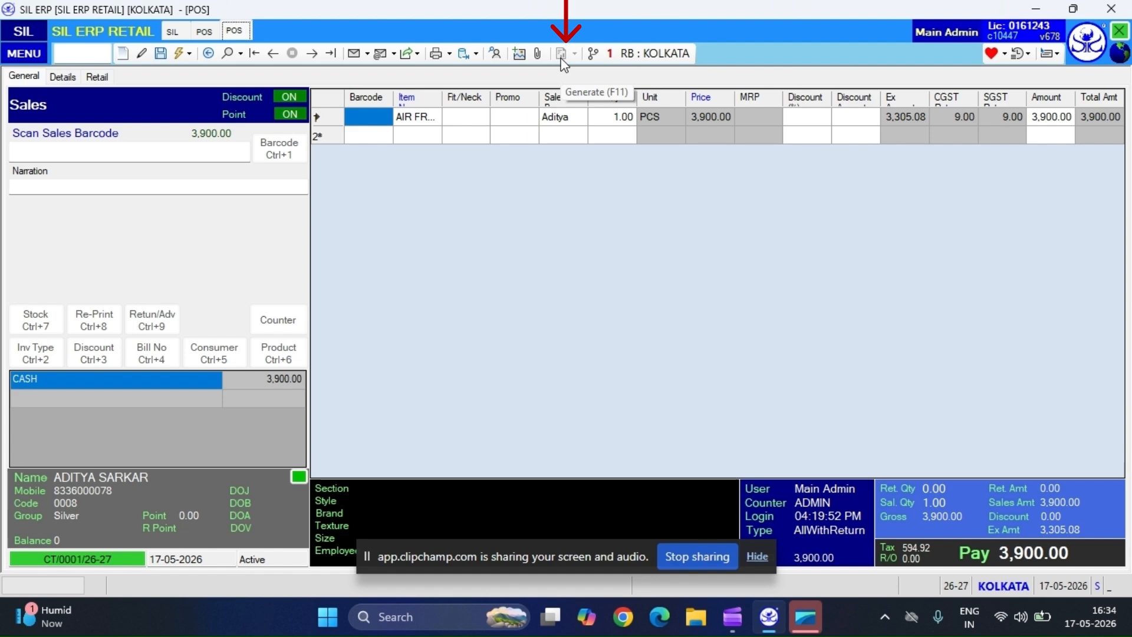
Find the Counter Sales Report by searching the menu for "count", open it and generate the report.
type("col")
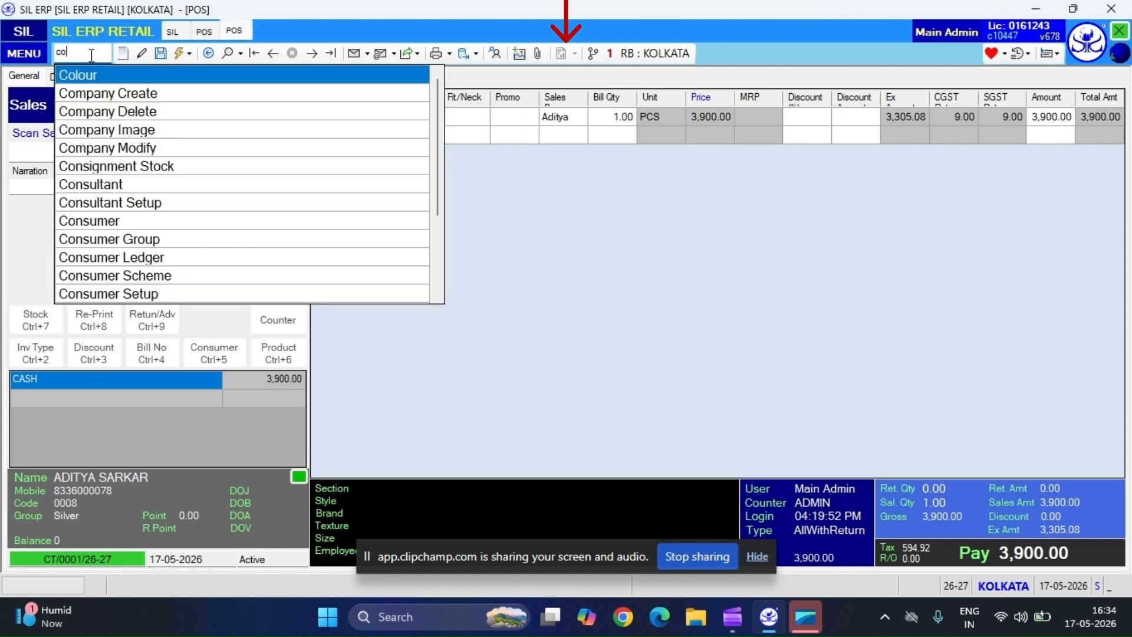
type("unt")
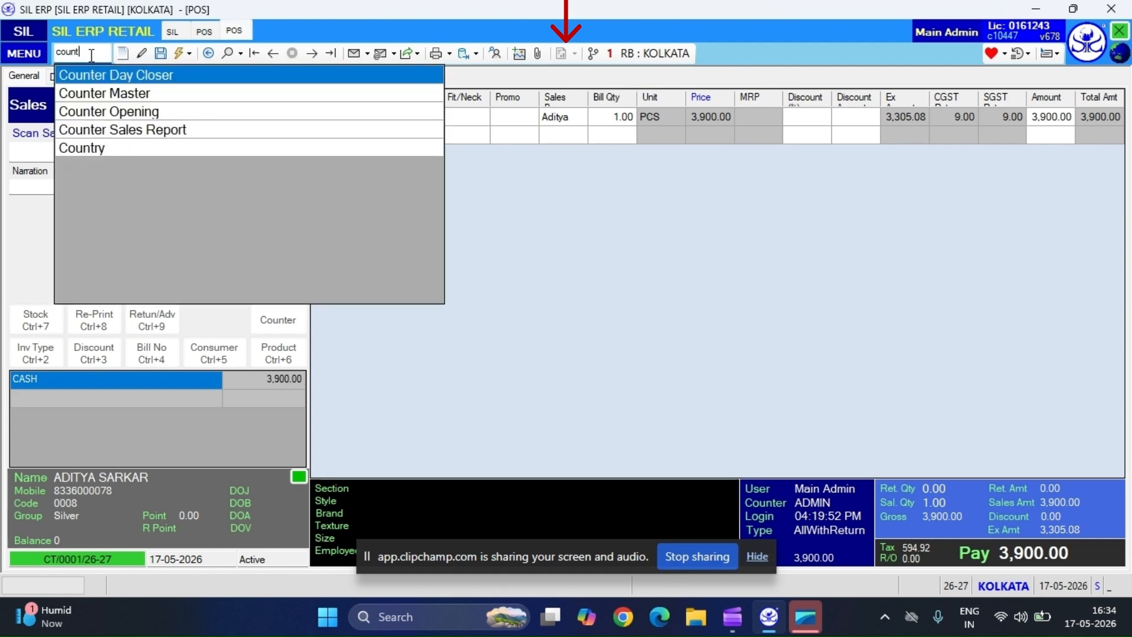
left_click(132, 136)
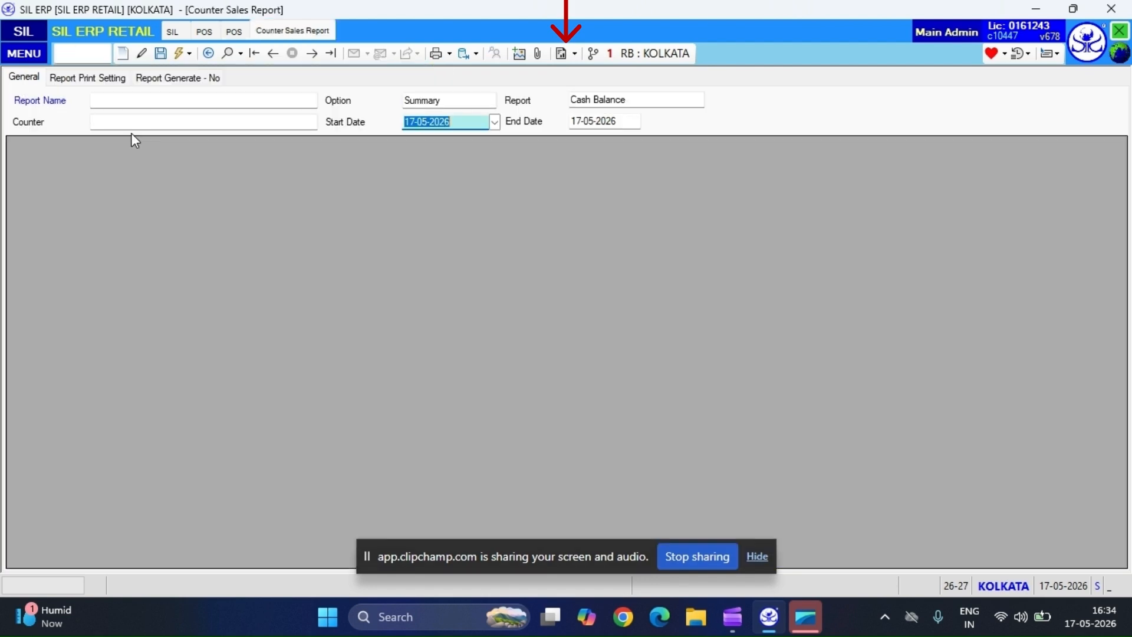
left_click(561, 57)
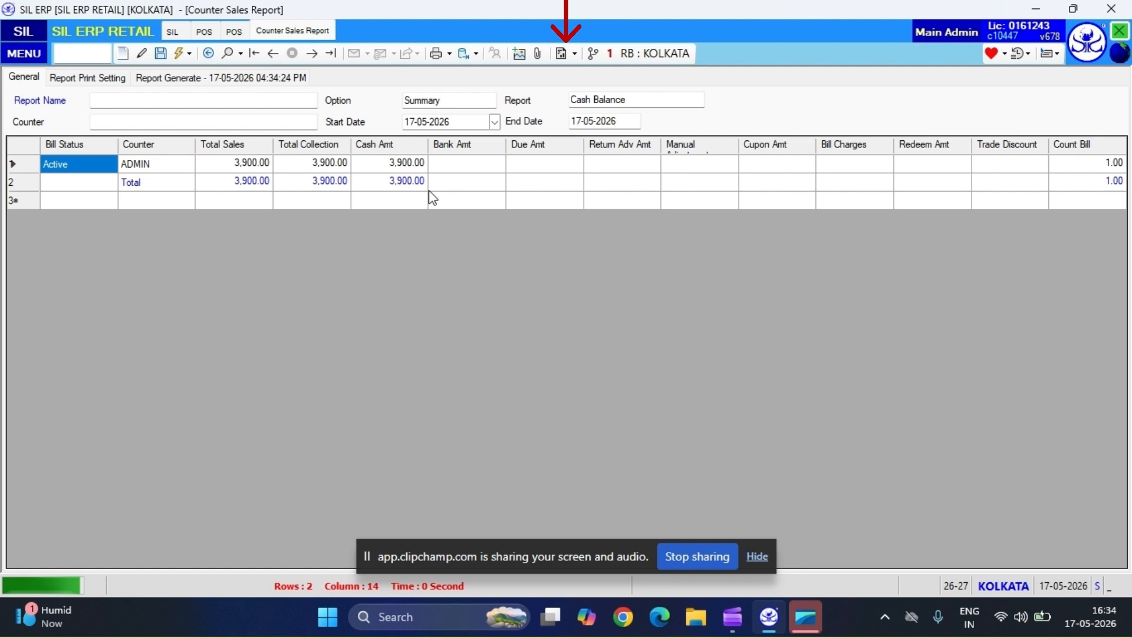
Check the report generation options and regenerate the report for the CITY FRANCHISE and KOLKATA branches.
left_click(574, 54)
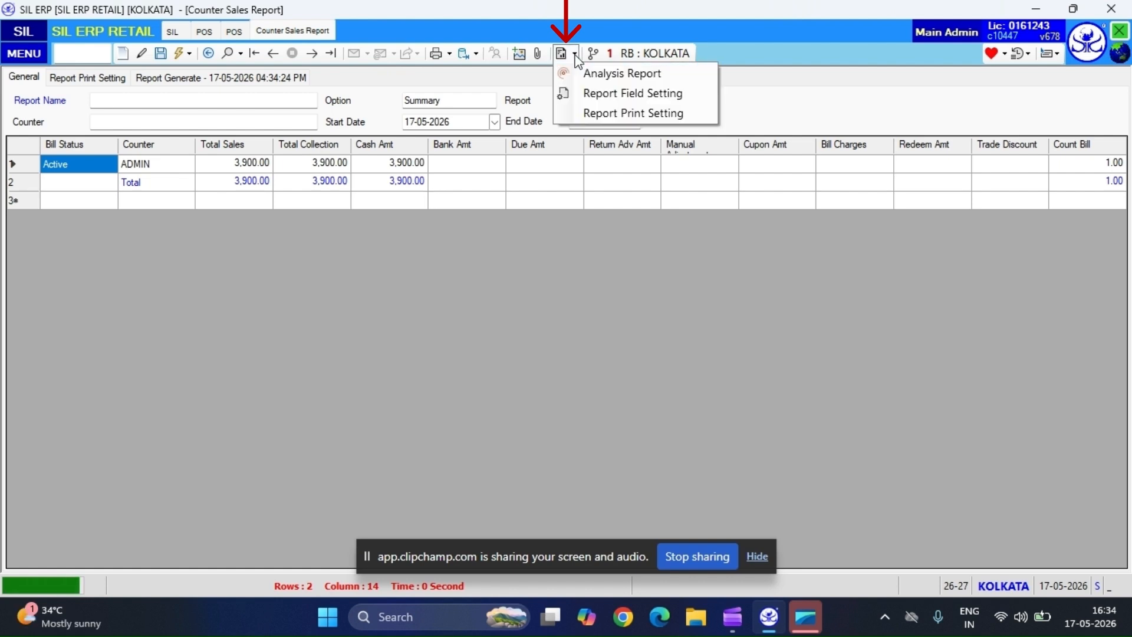
left_click(645, 76)
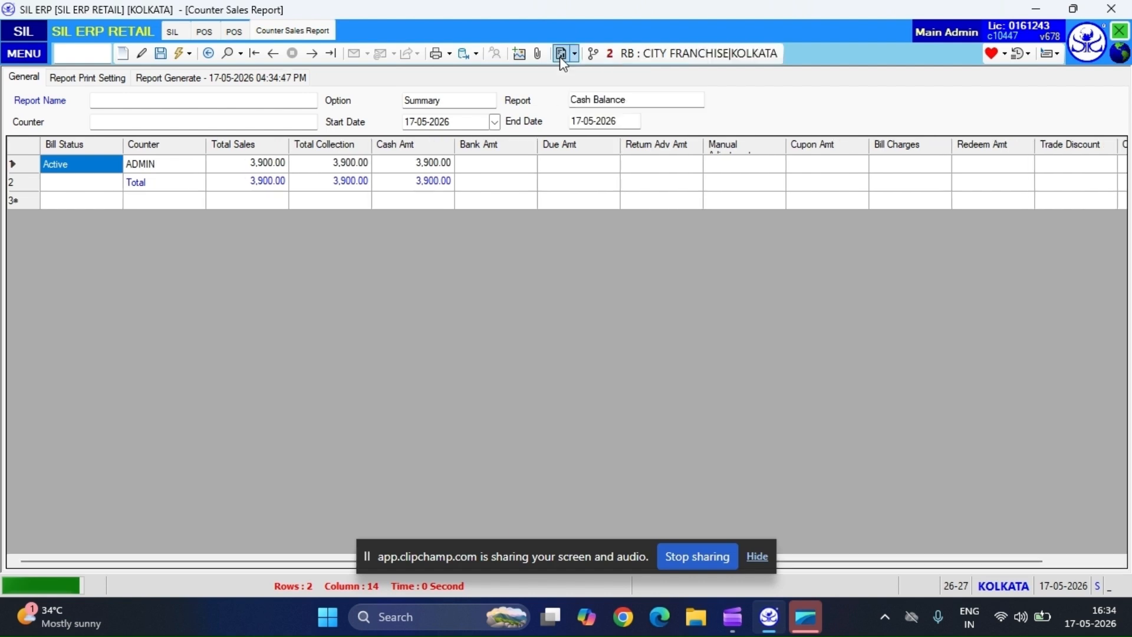